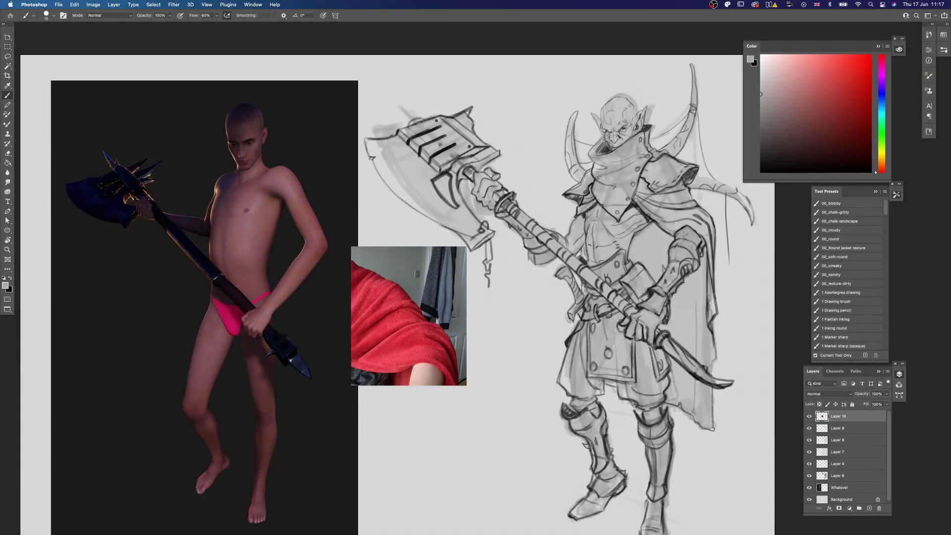
Switch to DAZ Studio and increase Left Fingers Grasp to curl the fingers of the figure's left hand
{"action": "left_click", "coordinate": [691, 212], "text": "alt"}
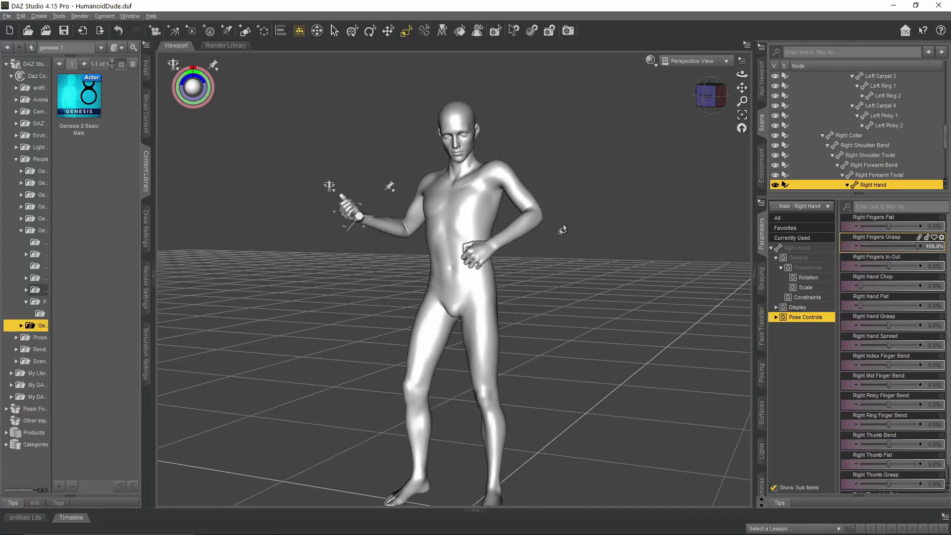
{"action": "left_click", "coordinate": [479, 255]}
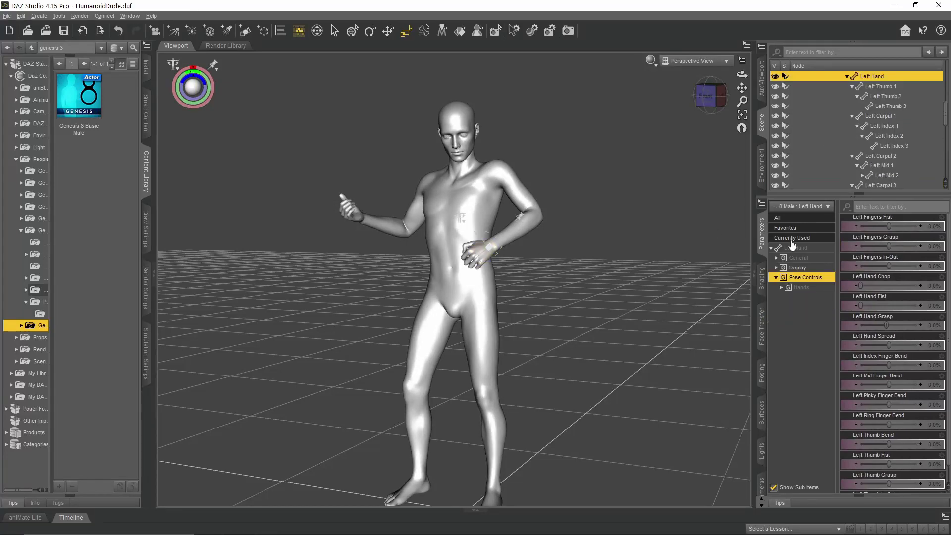
{"action": "left_click_drag", "start_coordinate": [889, 246], "coordinate": [896, 246]}
{"action": "left_click", "coordinate": [365, 225]}
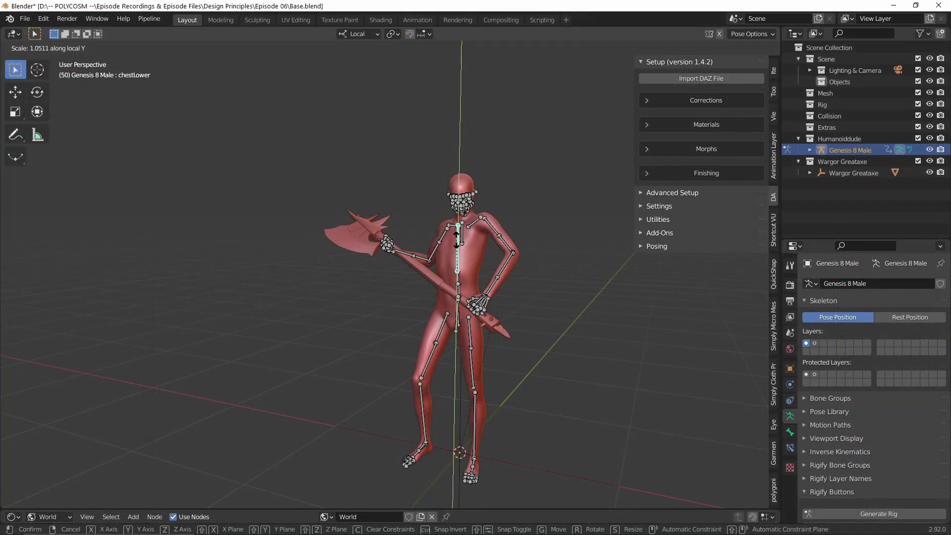
Switch to Blender and scale the figure's chestLower bone along its local Y axis
{"action": "left_click", "coordinate": [457, 241]}
{"action": "left_click", "coordinate": [526, 252]}
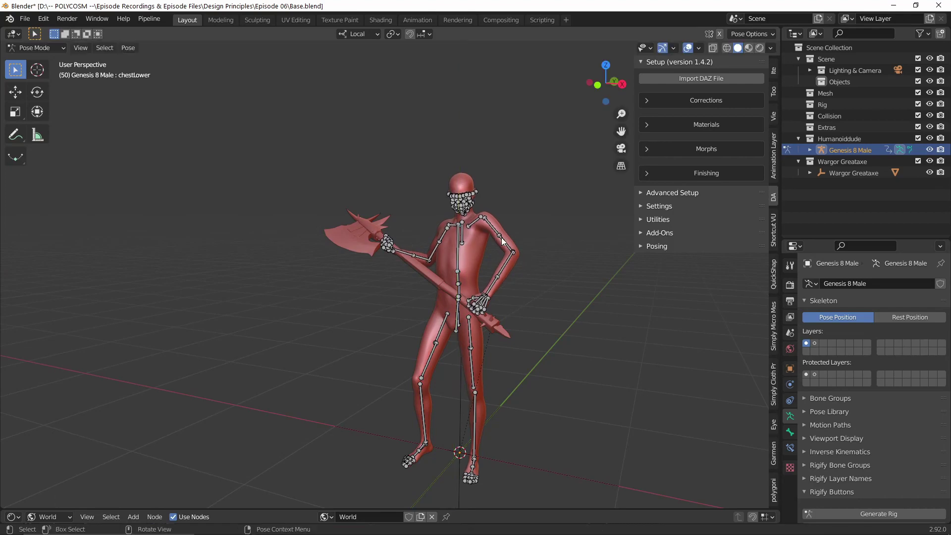
{"action": "key", "text": "s"}
{"action": "key", "text": "y"}
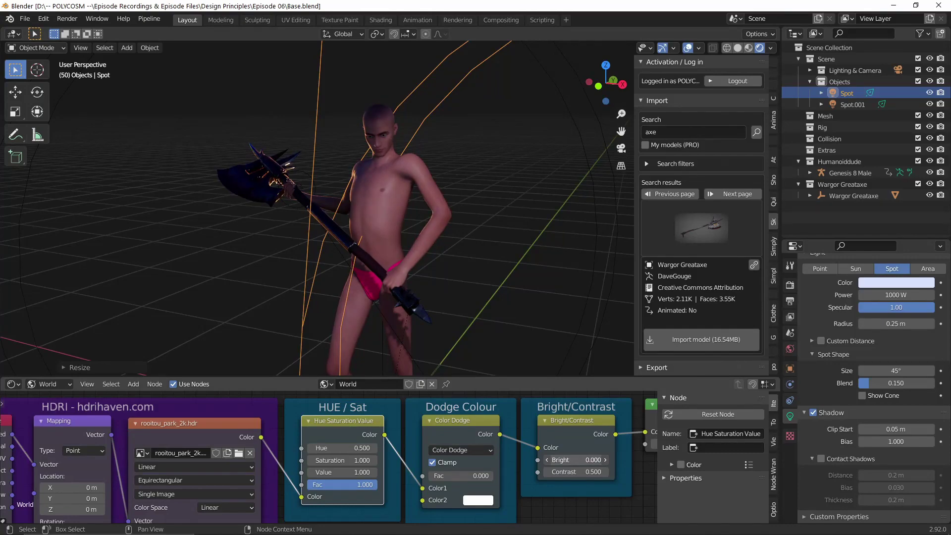
Set the Contrast of the world shader's Bright/Contrast node to 0.400 and save the file
{"action": "left_click_drag", "start_coordinate": [577, 460], "coordinate": [560, 472]}
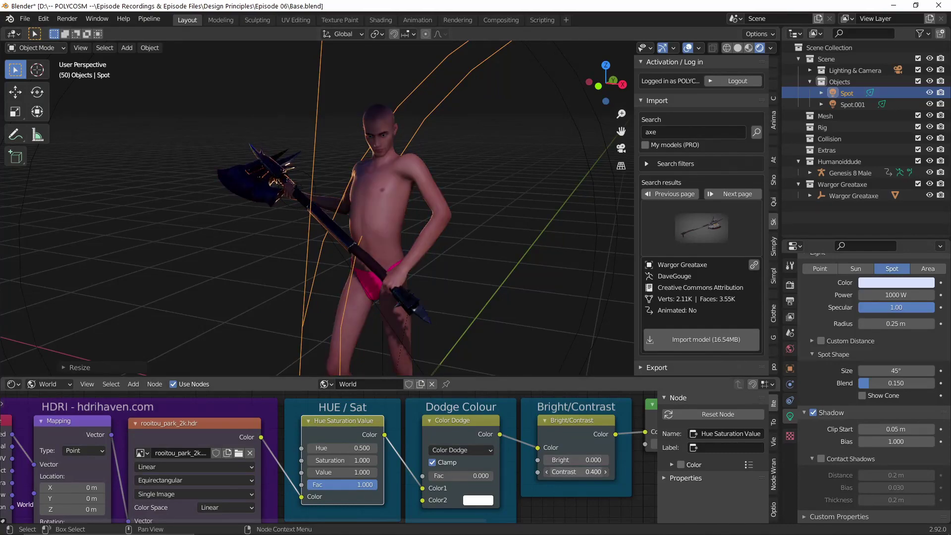
{"action": "key", "text": "ctrl+s"}
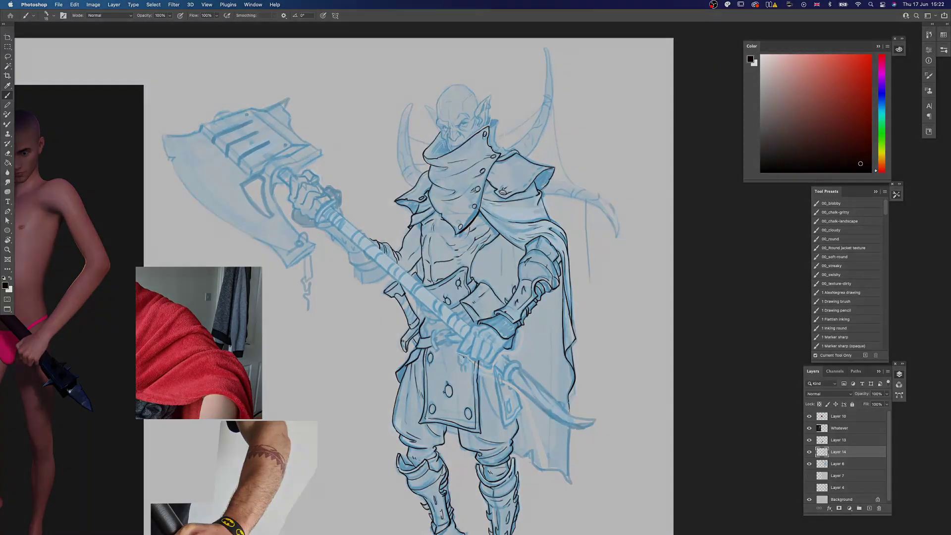
Switch to DAZ Studio and pose the right arm with forearm Bend 82.50 and Twist -54.35, adjusting the right shoulder's Bend too
{"action": "left_click", "coordinate": [526, 204]}
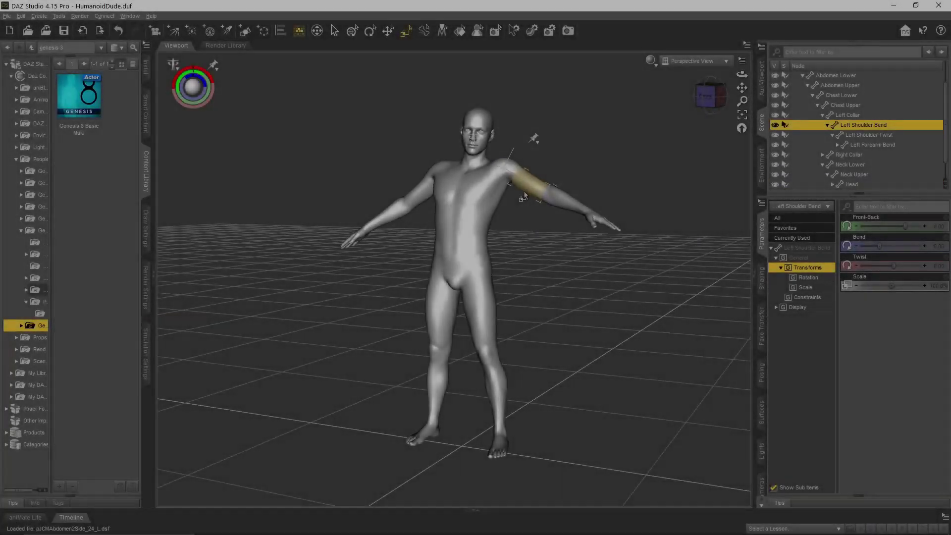
{"action": "left_click_drag", "start_coordinate": [526, 204], "coordinate": [527, 137]}
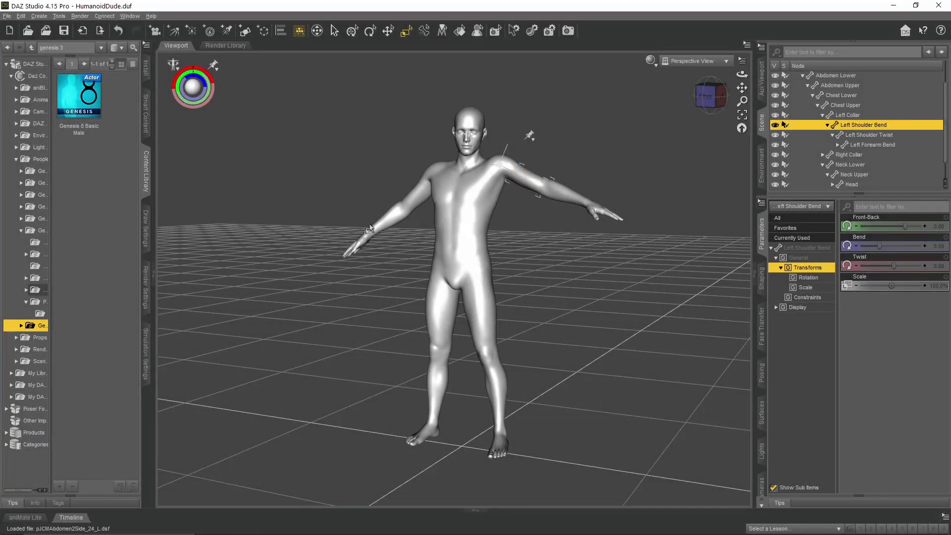
{"action": "left_click", "coordinate": [387, 240]}
{"action": "left_click_drag", "start_coordinate": [871, 227], "coordinate": [873, 247]}
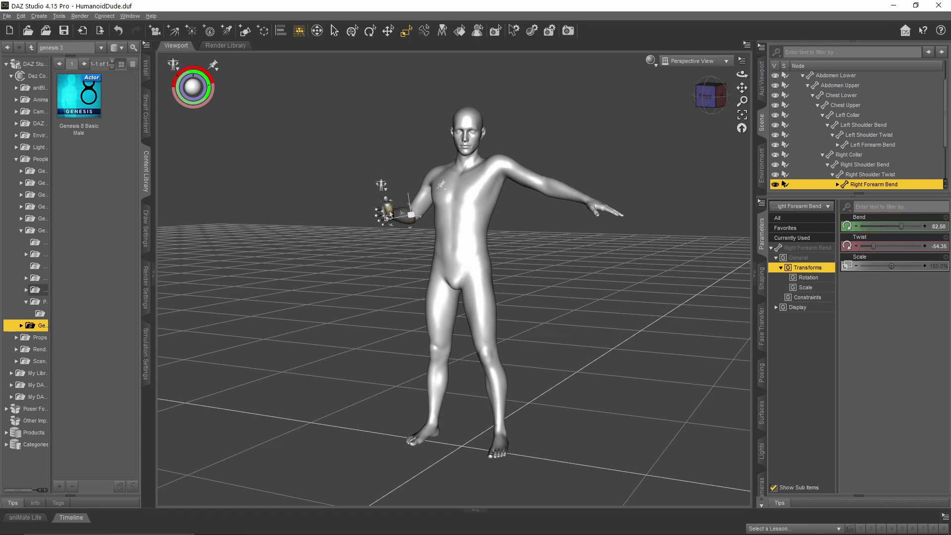
{"action": "left_click", "coordinate": [421, 193]}
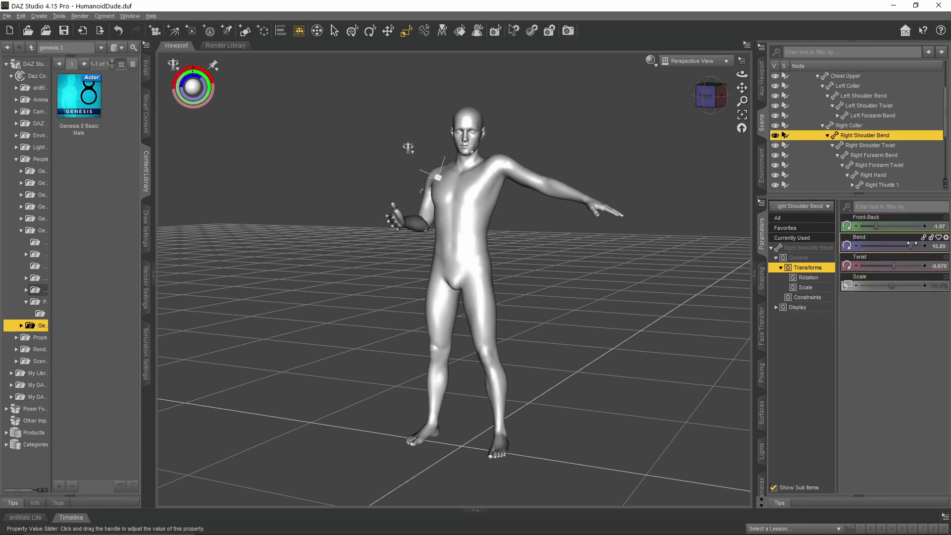
{"action": "left_click_drag", "start_coordinate": [912, 243], "coordinate": [867, 246]}
Pose the left arm by rotating its shoulder and forearm so the elbow points outward and the hand rests at the waist
{"action": "left_click", "coordinate": [515, 179]}
{"action": "left_click", "coordinate": [557, 197]}
{"action": "left_click", "coordinate": [515, 169]}
{"action": "left_click_drag", "start_coordinate": [895, 264], "coordinate": [884, 228]}
{"action": "left_click", "coordinate": [519, 218]}
{"action": "left_click", "coordinate": [397, 210]}
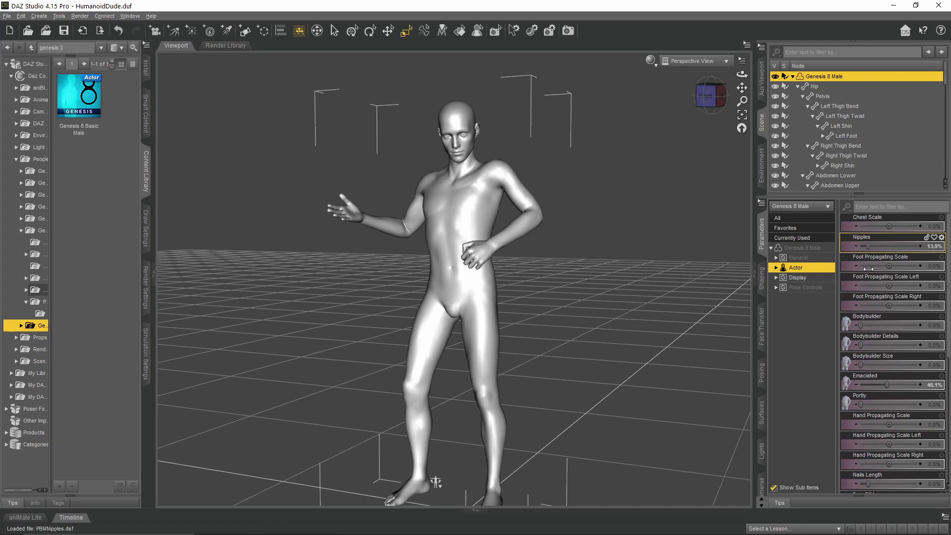
Increase the figure's Chest Scale and lower the left shoulder's Bend to refine the left arm pose
{"action": "left_click_drag", "start_coordinate": [889, 226], "coordinate": [900, 227]}
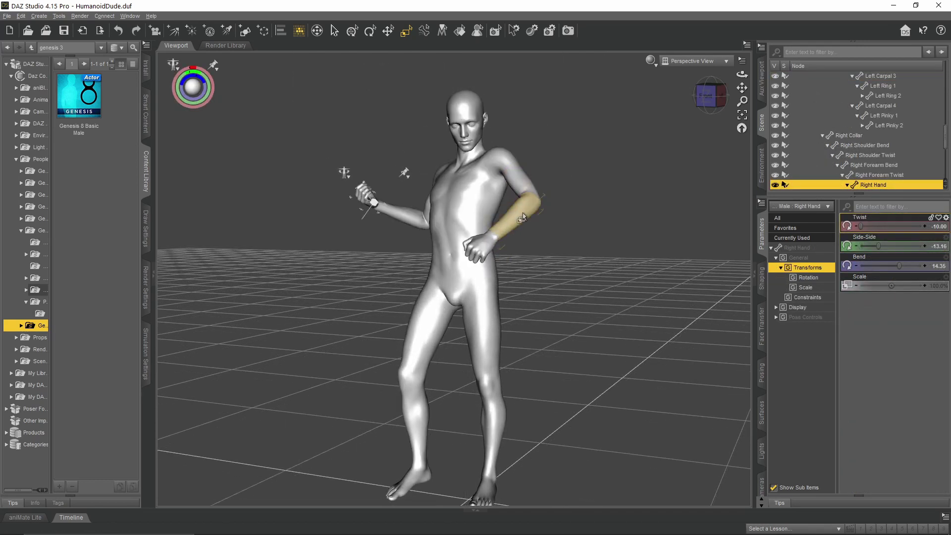
{"action": "left_click", "coordinate": [523, 218]}
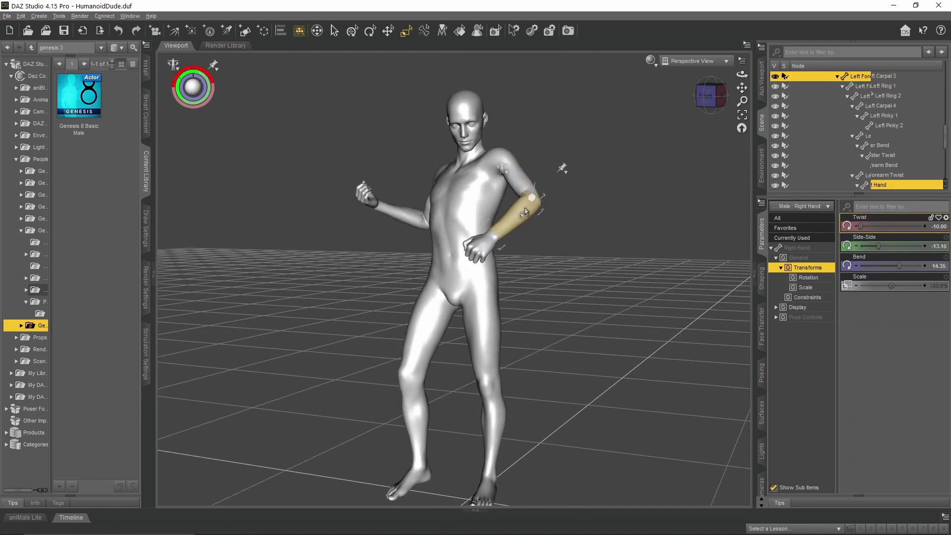
{"action": "left_click", "coordinate": [516, 179]}
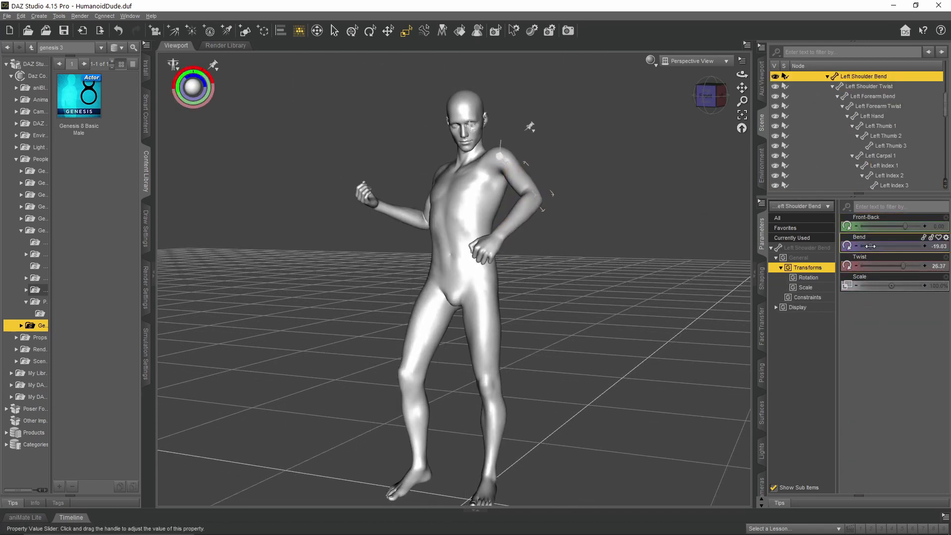
{"action": "left_click_drag", "start_coordinate": [881, 244], "coordinate": [871, 244]}
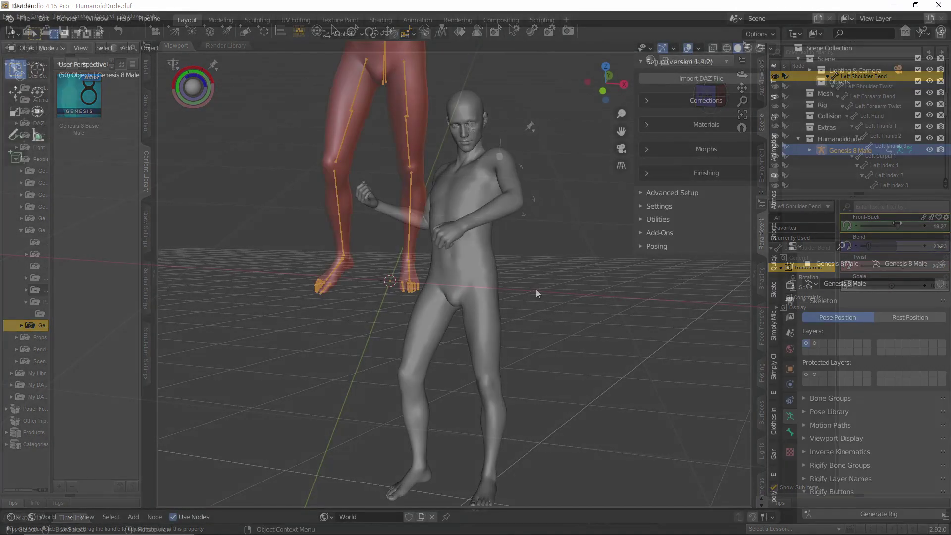
Switch to Blender and put the imported Genesis 8 Male rig into Pose Mode
{"action": "scroll", "coordinate": [473, 152], "scroll_direction": "up", "scroll_amount": 2}
{"action": "middle_click_drag", "start_coordinate": [473, 151], "coordinate": [477, 171]}
{"action": "middle_click_drag", "start_coordinate": [508, 101], "coordinate": [528, 235]}
{"action": "scroll", "coordinate": [491, 177], "scroll_direction": "up", "scroll_amount": 2}
{"action": "scroll", "coordinate": [492, 179], "scroll_direction": "down", "scroll_amount": 2}
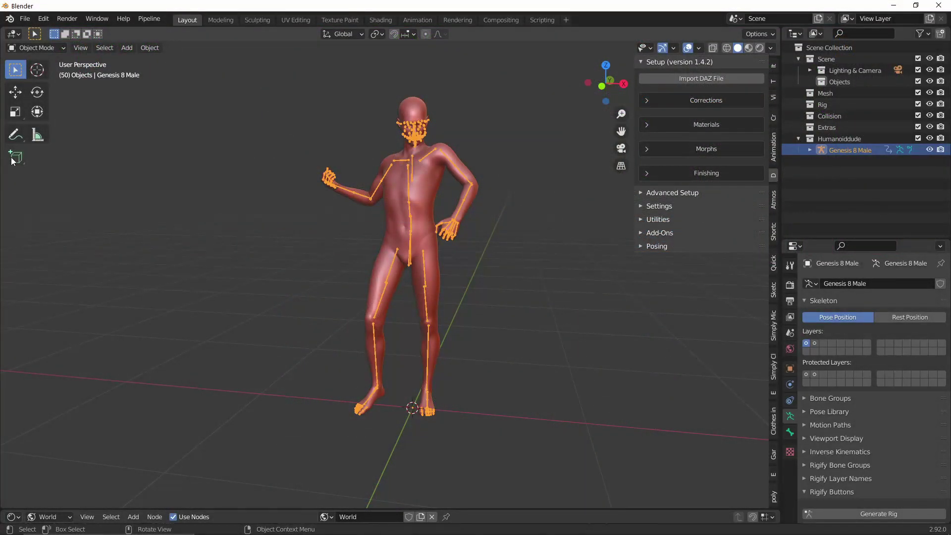
{"action": "left_click", "coordinate": [50, 46]}
{"action": "left_click", "coordinate": [52, 85]}
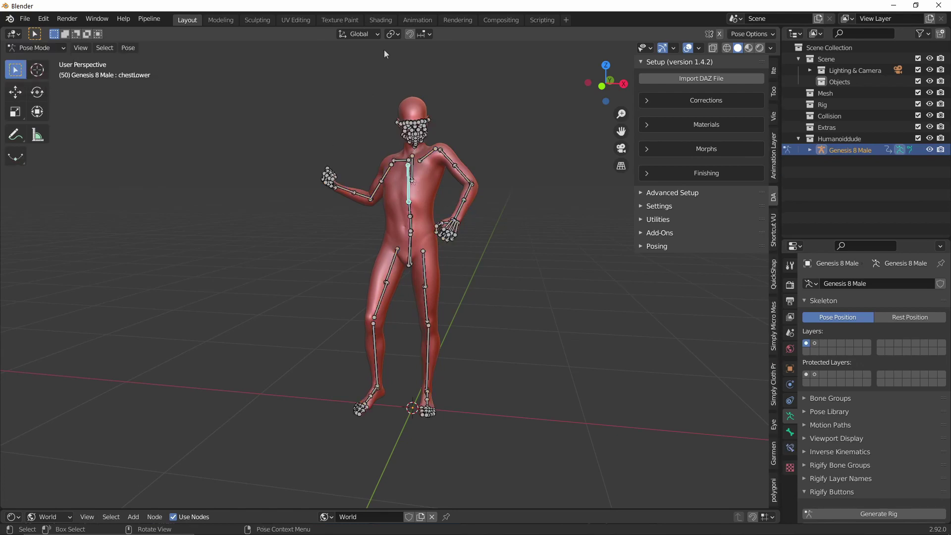
Set the transform orientation to Local and lengthen the chestLower bone along its local Y axis
{"action": "left_click", "coordinate": [377, 32]}
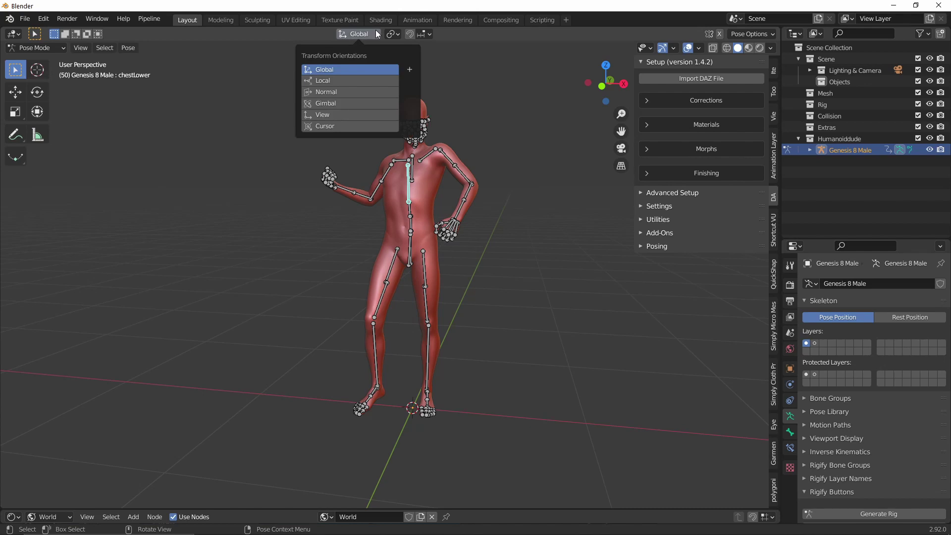
{"action": "left_click", "coordinate": [340, 81]}
{"action": "key", "text": "s"}
{"action": "key", "text": "y"}
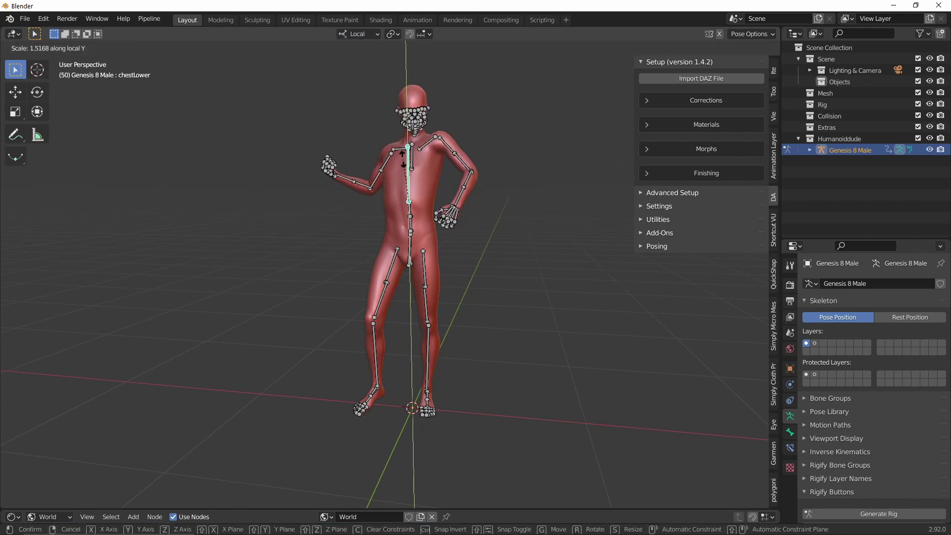
{"action": "left_click", "coordinate": [472, 213]}
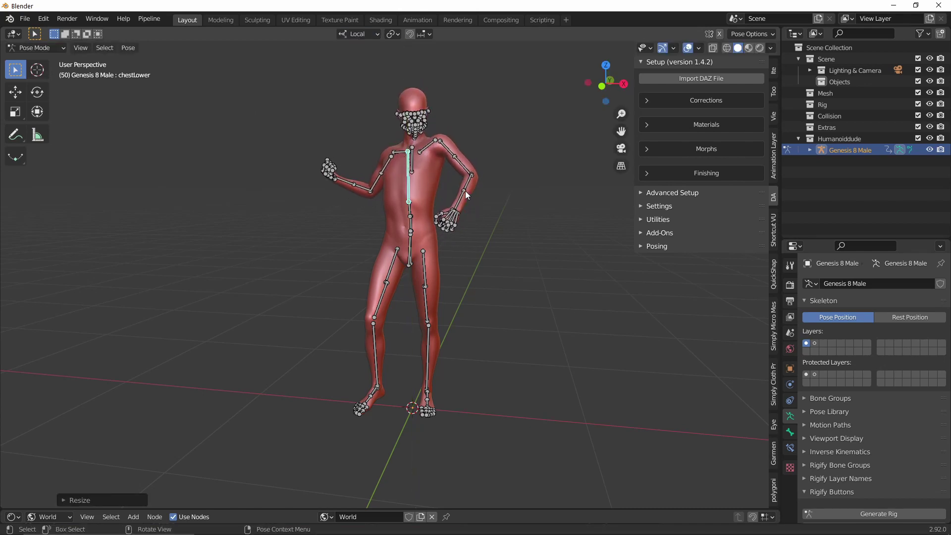
Lengthen the left forearm bone lForearmBend and the left upper arm bone lShldrBend along their local Y axes
{"action": "left_click", "coordinate": [465, 192]}
{"action": "key", "text": "s"}
{"action": "key", "text": "y"}
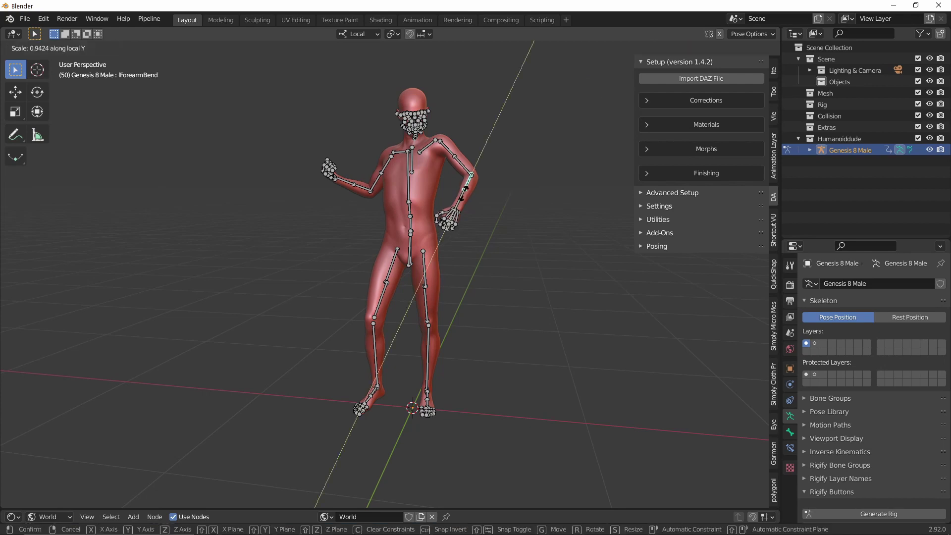
{"action": "left_click", "coordinate": [459, 206]}
{"action": "left_click", "coordinate": [459, 162]}
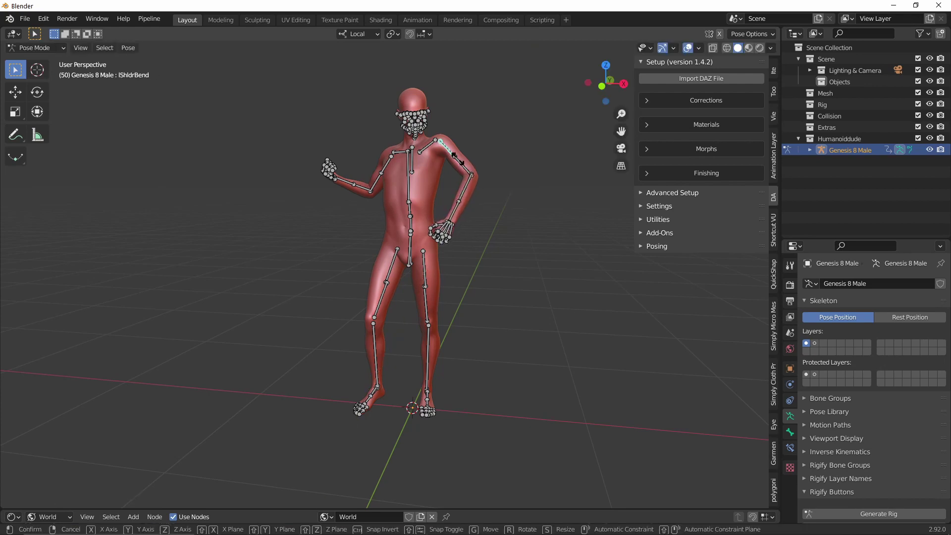
{"action": "key", "text": "s"}
{"action": "key", "text": "y"}
{"action": "left_click", "coordinate": [397, 283]}
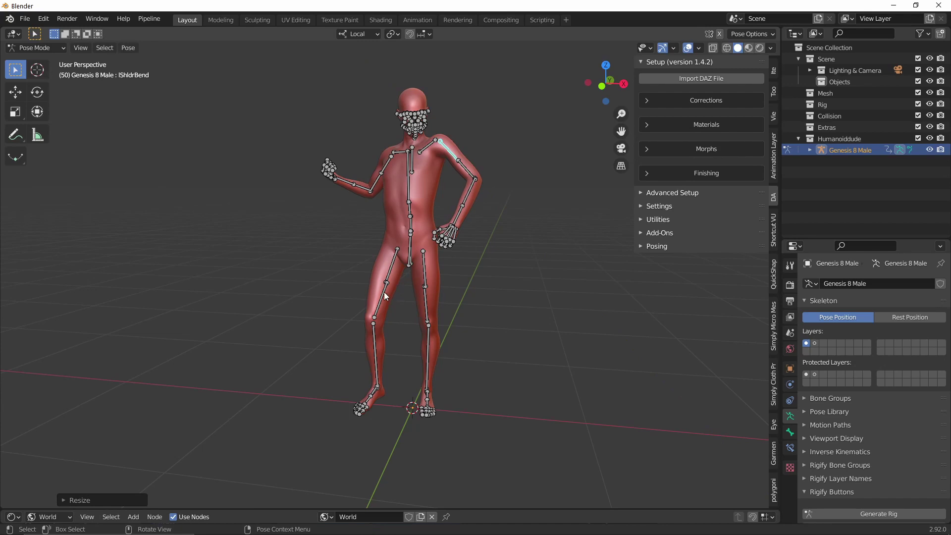
Lengthen the right thigh bone rThighTwist and the right shin bone along their local Y axes
{"action": "left_click", "coordinate": [385, 297]}
{"action": "key", "text": "s"}
{"action": "key", "text": "y"}
{"action": "left_click", "coordinate": [388, 339]}
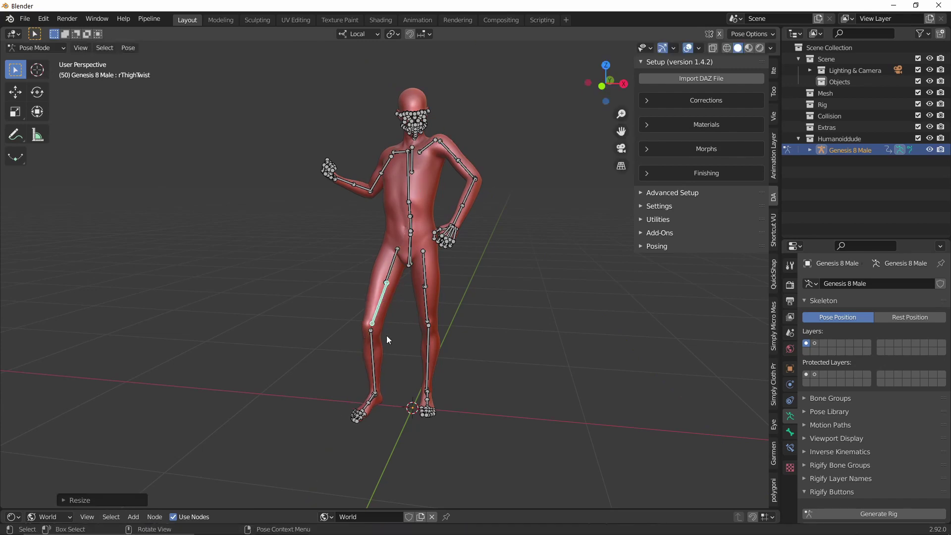
{"action": "left_click", "coordinate": [373, 361]}
{"action": "key", "text": "s"}
{"action": "key", "text": "y"}
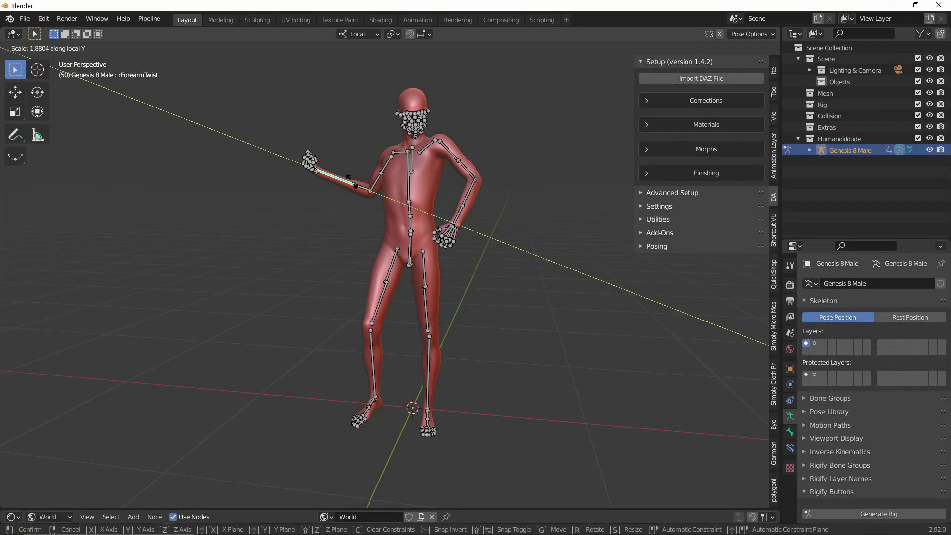
Undo the strong stretch of the right forearm bone rForearmTwist and lengthen it only slightly along local Y
{"action": "left_click", "coordinate": [353, 181]}
{"action": "key", "text": "ctrl+z"}
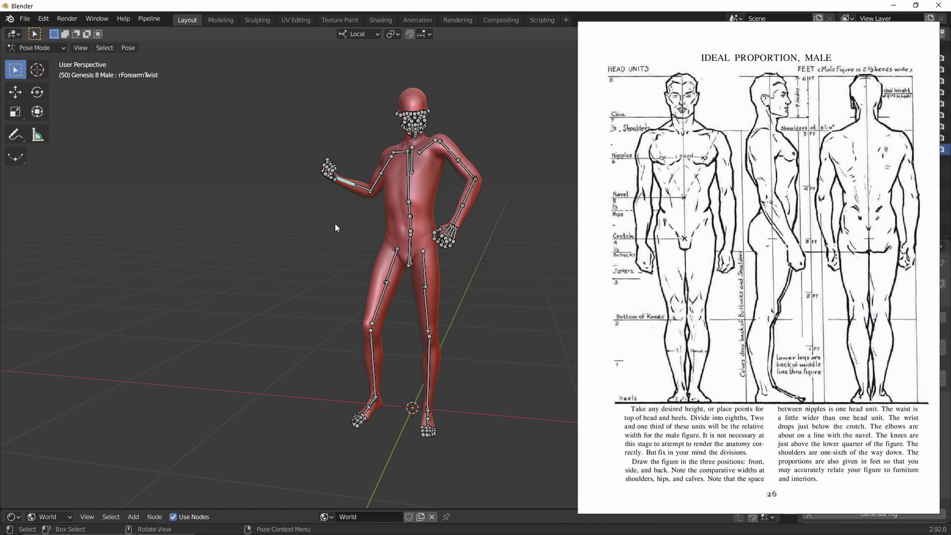
{"action": "key", "text": "s"}
{"action": "key", "text": "y"}
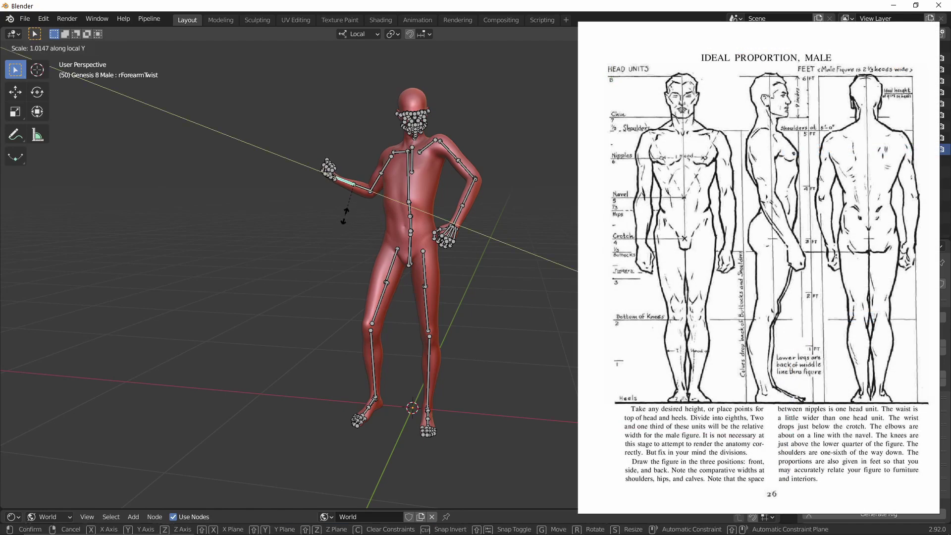
{"action": "left_click", "coordinate": [344, 218]}
Scale the right upper arm bone rShldrTwist by about 1.29 along its local Y axis
{"action": "left_click", "coordinate": [375, 186]}
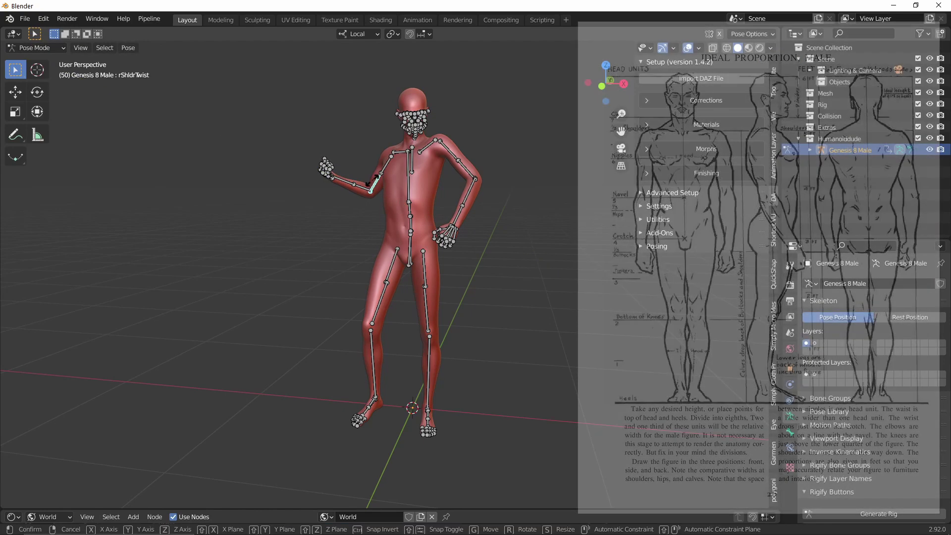
{"action": "key", "text": "s"}
{"action": "key", "text": "y"}
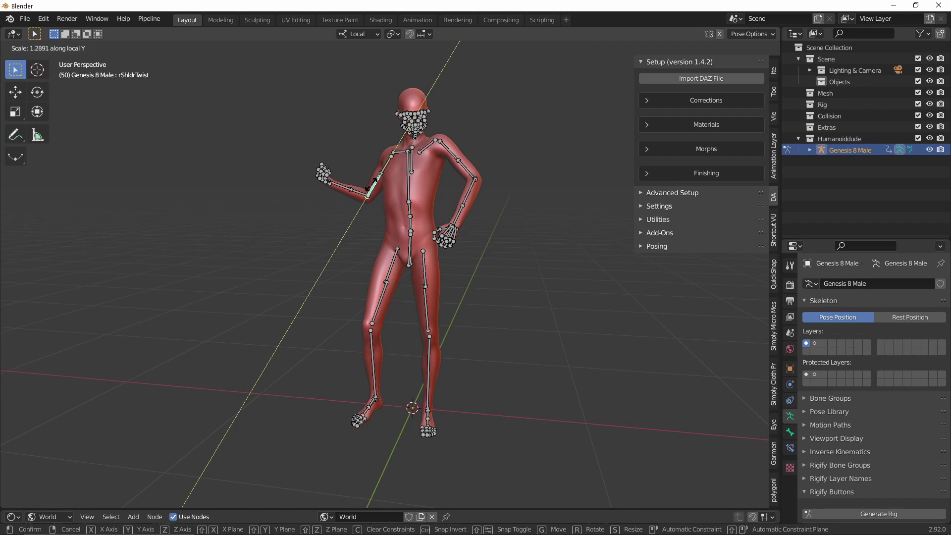
{"action": "left_click", "coordinate": [373, 188]}
Lengthen the pelvis bone slightly along its local Y axis
{"action": "left_click", "coordinate": [410, 250]}
{"action": "key", "text": "s"}
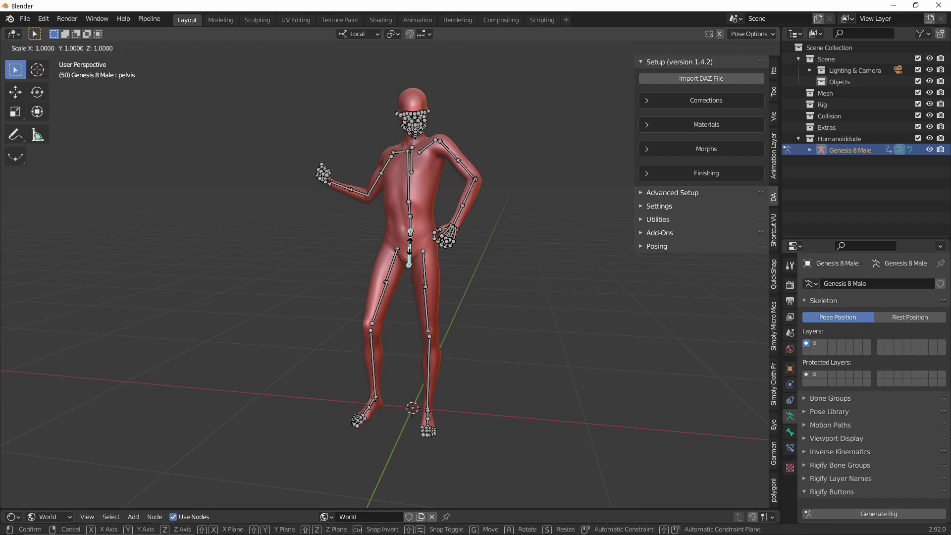
{"action": "key", "text": "y"}
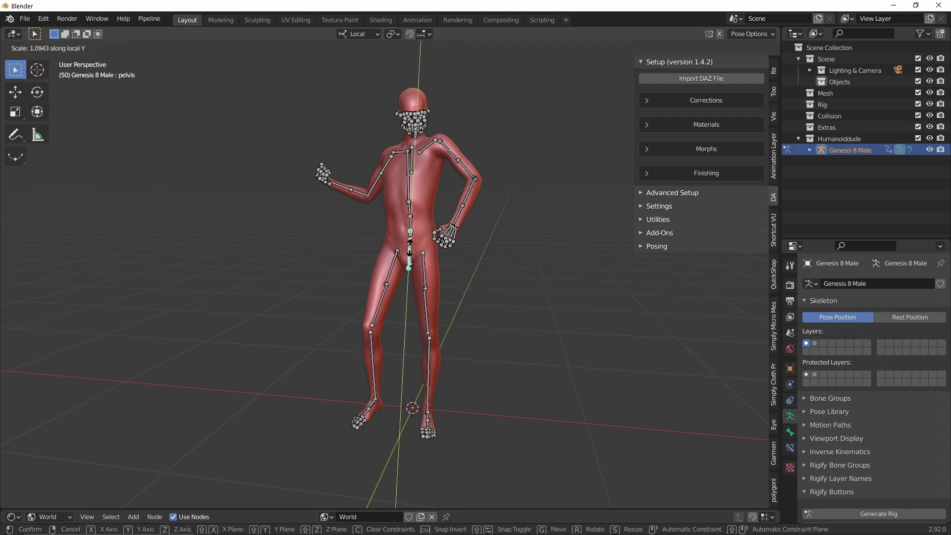
{"action": "key", "text": "Escape"}
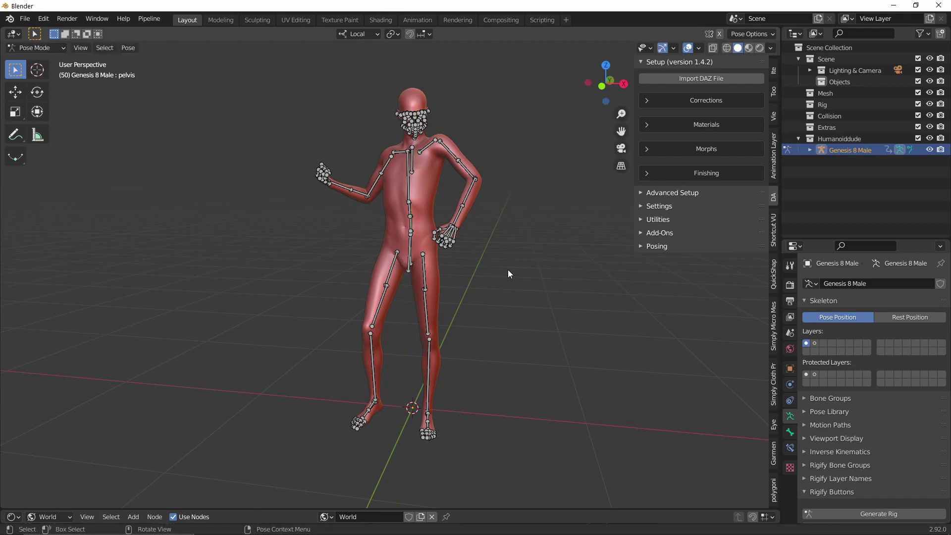
Return the rig to Object Mode and import the Wargor Greataxe model from the Sketchfab search results
{"action": "left_click", "coordinate": [58, 48]}
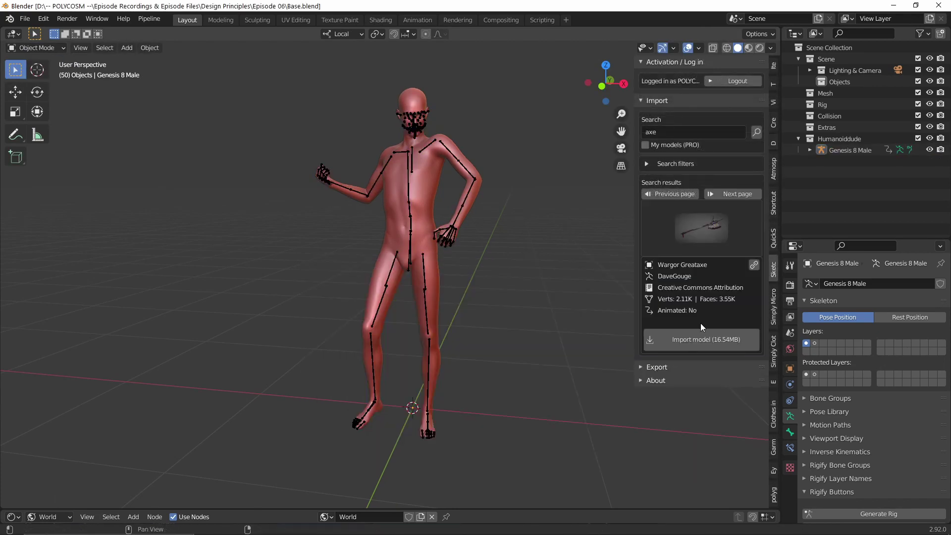
{"action": "left_click", "coordinate": [701, 339]}
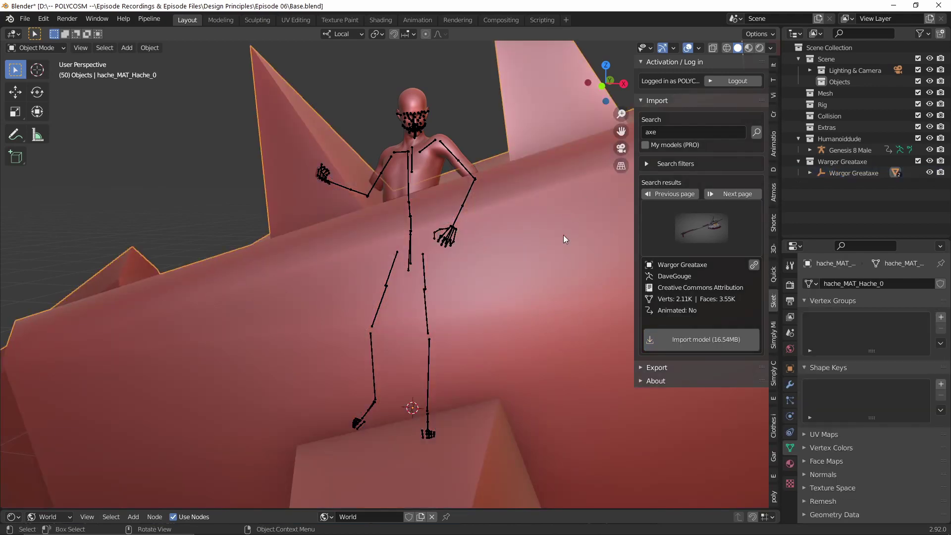
Scale down the imported greataxe model and delete the unneeded tall mesh that came with it
{"action": "scroll", "coordinate": [562, 237], "scroll_direction": "down", "scroll_amount": 13}
{"action": "key", "text": "s"}
{"action": "left_click", "coordinate": [398, 295]}
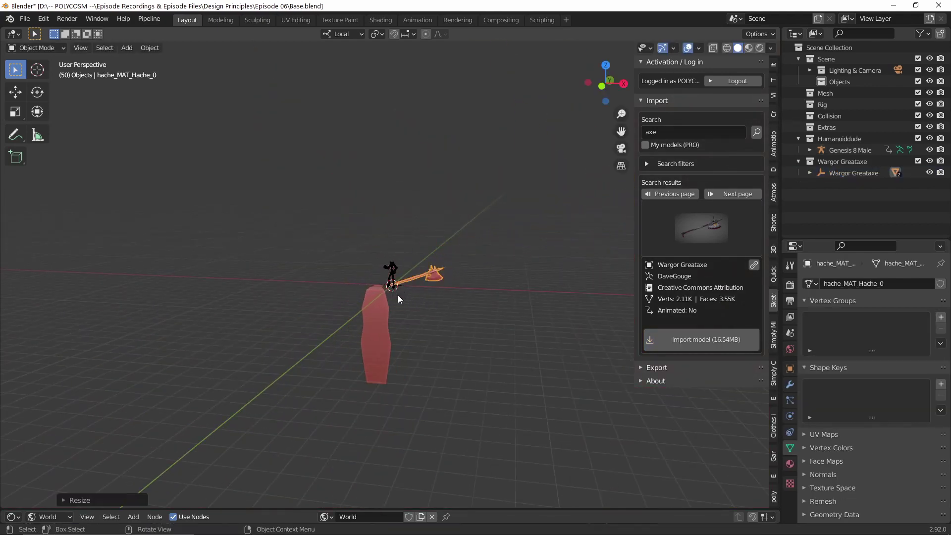
{"action": "scroll", "coordinate": [397, 295], "scroll_direction": "up", "scroll_amount": 8}
{"action": "left_click", "coordinate": [334, 350]}
{"action": "key", "text": "Delete"}
{"action": "scroll", "coordinate": [334, 350], "scroll_direction": "up", "scroll_amount": 1}
Mirror the greataxe object so its blade faces the other way
{"action": "left_click", "coordinate": [525, 283]}
{"action": "scroll", "coordinate": [532, 266], "scroll_direction": "up", "scroll_amount": 2}
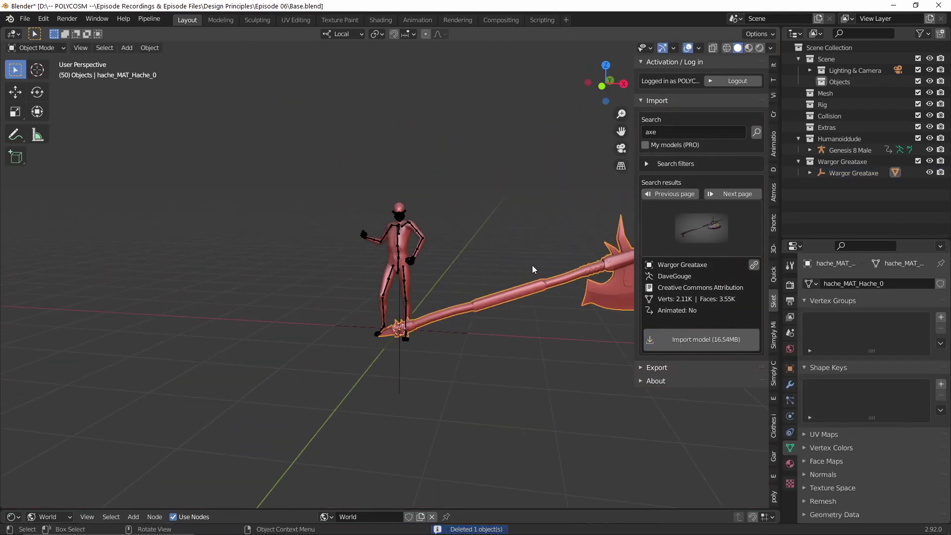
{"action": "right_click", "coordinate": [532, 269]}
{"action": "left_click", "coordinate": [596, 416]}
Move and rotate the greataxe so it lies diagonally across the body between the character's hands
{"action": "scroll", "coordinate": [432, 296], "scroll_direction": "up", "scroll_amount": 3}
{"action": "middle_click_drag", "start_coordinate": [432, 296], "coordinate": [174, 340]}
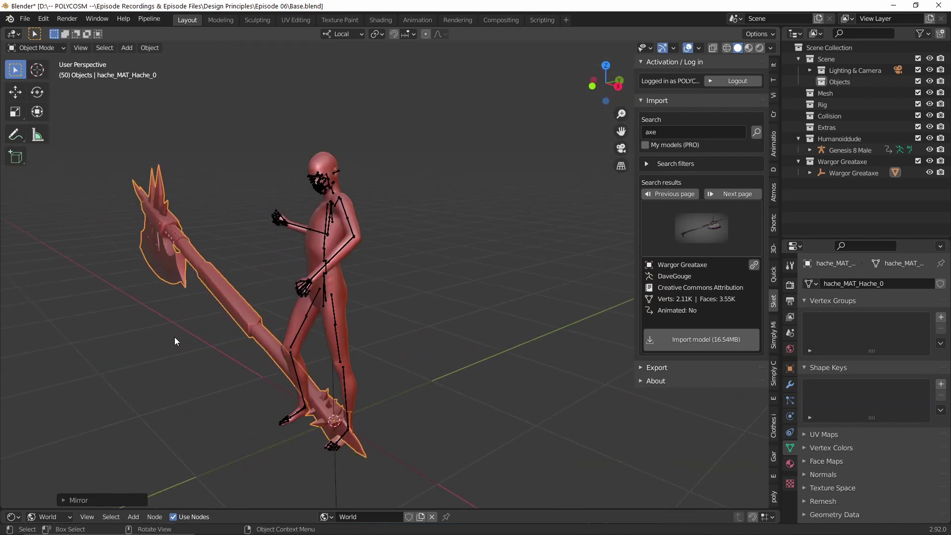
{"action": "key", "text": "g"}
{"action": "left_click", "coordinate": [212, 250]}
{"action": "middle_click_drag", "start_coordinate": [212, 250], "coordinate": [506, 359]}
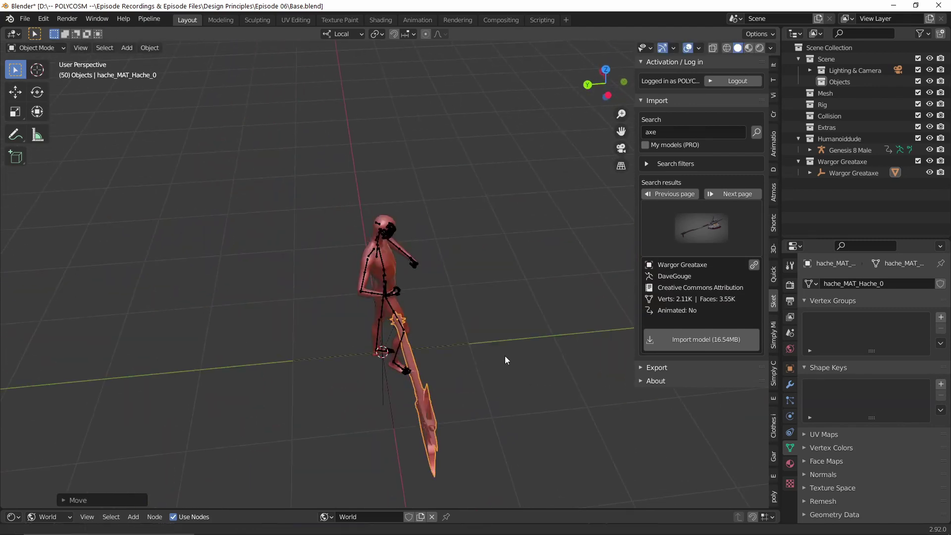
{"action": "key", "text": "r"}
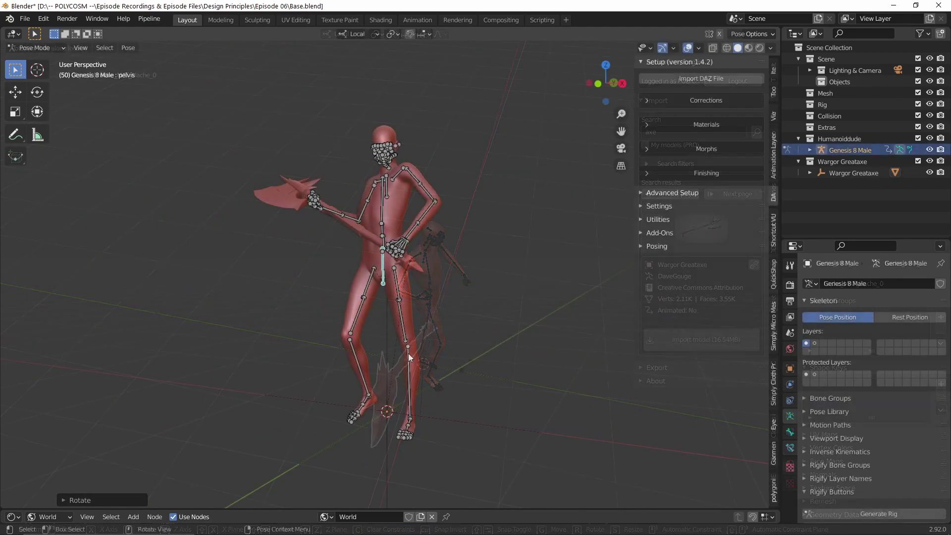
Rotate the left thigh bone lThighTwist of the Genesis 8 Male rig
{"action": "left_click", "coordinate": [402, 351]}
{"action": "key", "text": "r"}
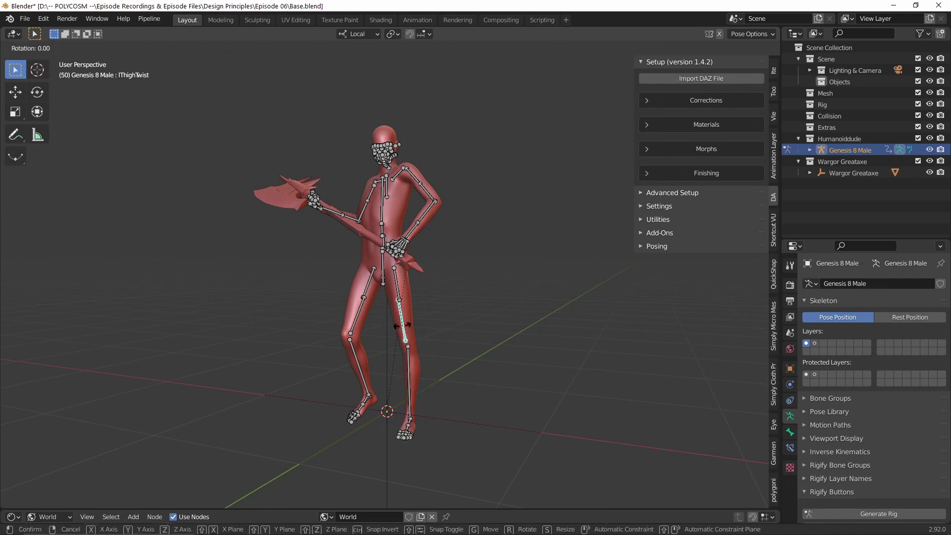
{"action": "left_click", "coordinate": [393, 323]}
Rotate the left upper thigh bone lThighBend about the Y axis to adjust the leg's stance
{"action": "left_click", "coordinate": [396, 277]}
{"action": "key", "text": "r"}
{"action": "key", "text": "x"}
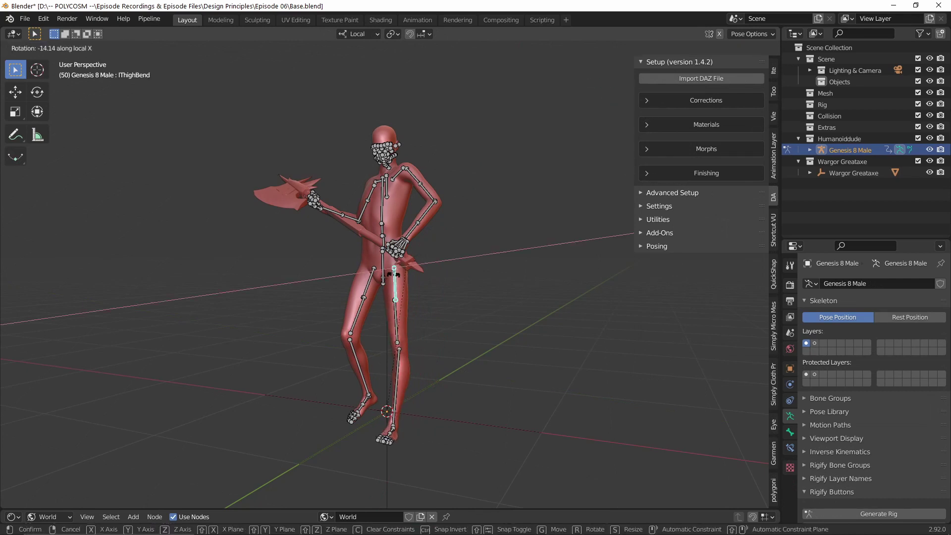
{"action": "key", "text": "y"}
{"action": "key", "text": "y"}
{"action": "left_click", "coordinate": [397, 273]}
Rotate the left upper thigh bone lThighBend about the Z axis to bring the foot slightly inward
{"action": "key", "text": "r"}
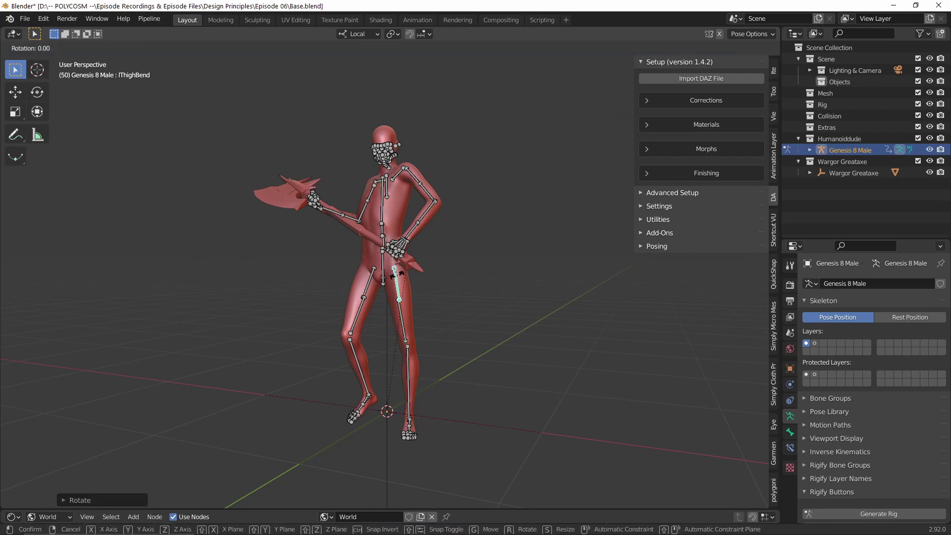
{"action": "key", "text": "z"}
{"action": "key", "text": "z"}
{"action": "left_click", "coordinate": [396, 274]}
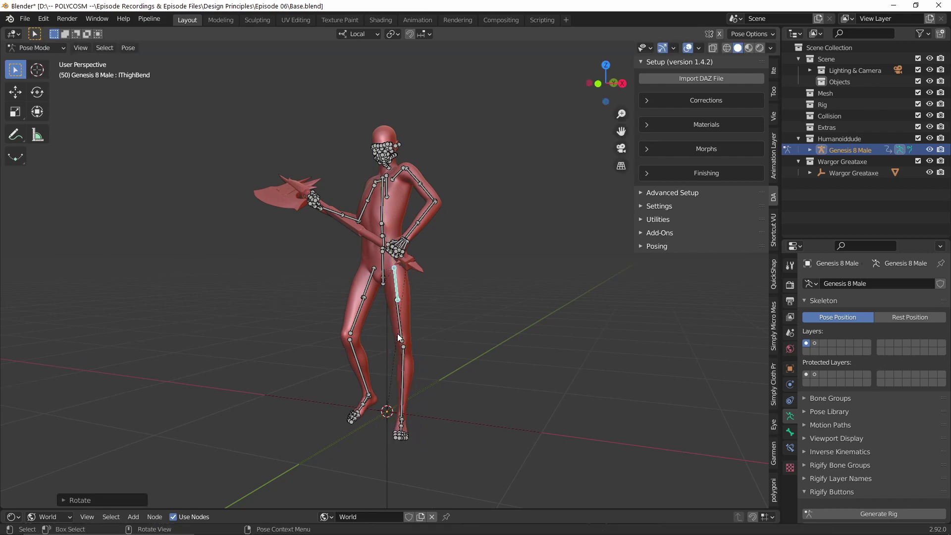
{"action": "mouse_move", "coordinate": [481, 285]}
{"action": "middle_mouse_down"}
{"action": "mouse_move", "coordinate": [489, 284]}
{"action": "mouse_move", "coordinate": [468, 297]}
{"action": "middle_mouse_up"}
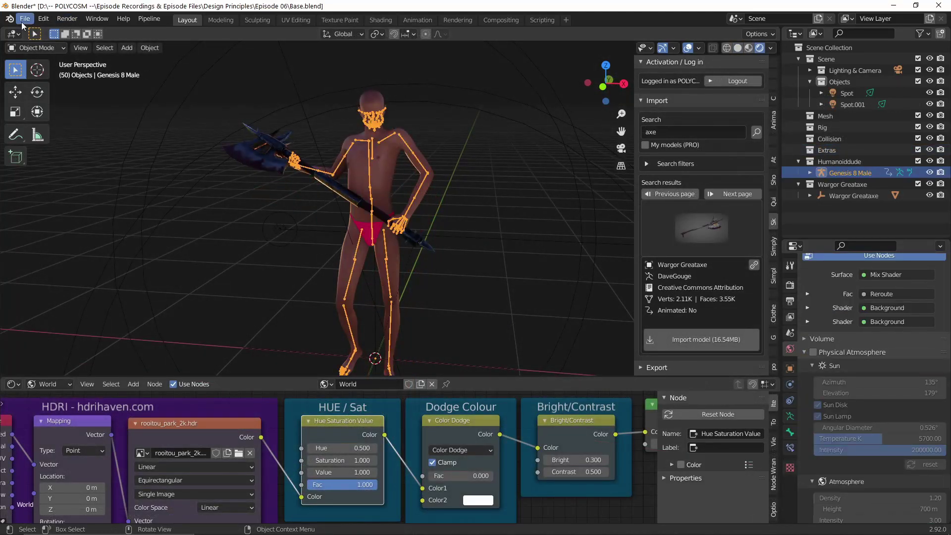
Set the transform orientation to Local for posing the left hand
{"action": "scroll", "coordinate": [401, 222], "scroll_direction": "up", "scroll_amount": 3}
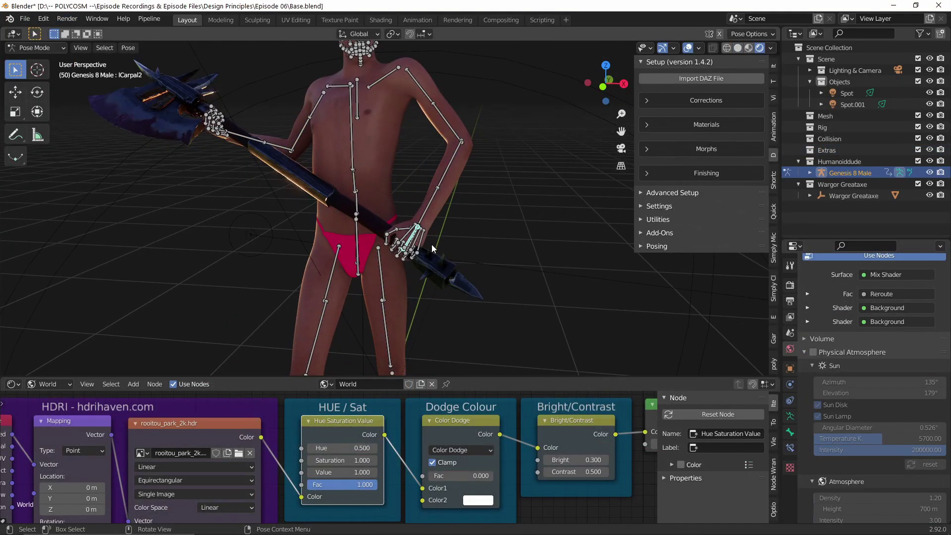
{"action": "left_click", "coordinate": [360, 34]}
{"action": "left_click", "coordinate": [355, 82]}
{"action": "key", "text": "r"}
{"action": "key", "text": "z"}
{"action": "right_click", "coordinate": [428, 238]}
Rotate the left forearm bone lForearmTwist about its local axes to fit the grip, and return to Object Mode
{"action": "left_click", "coordinate": [425, 212]}
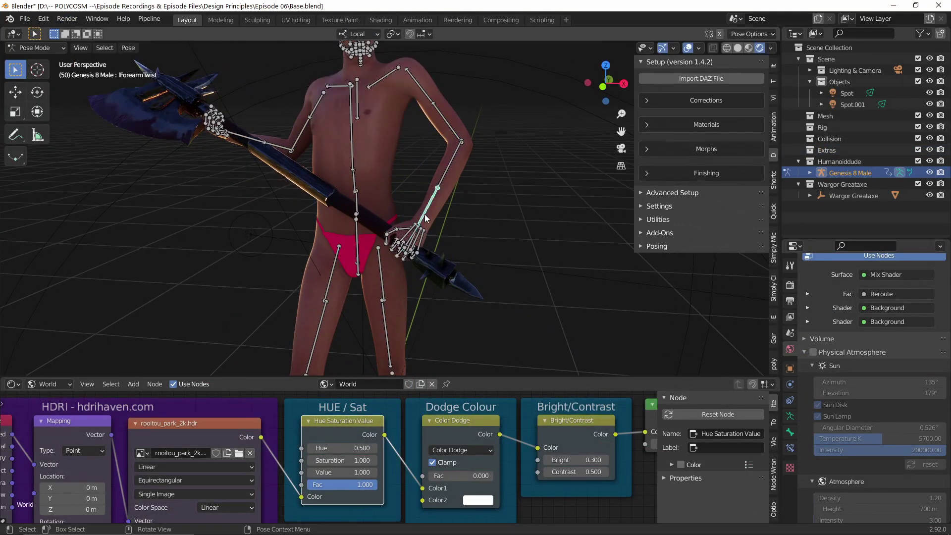
{"action": "key", "text": "r"}
{"action": "key", "text": "y"}
{"action": "left_click", "coordinate": [435, 210]}
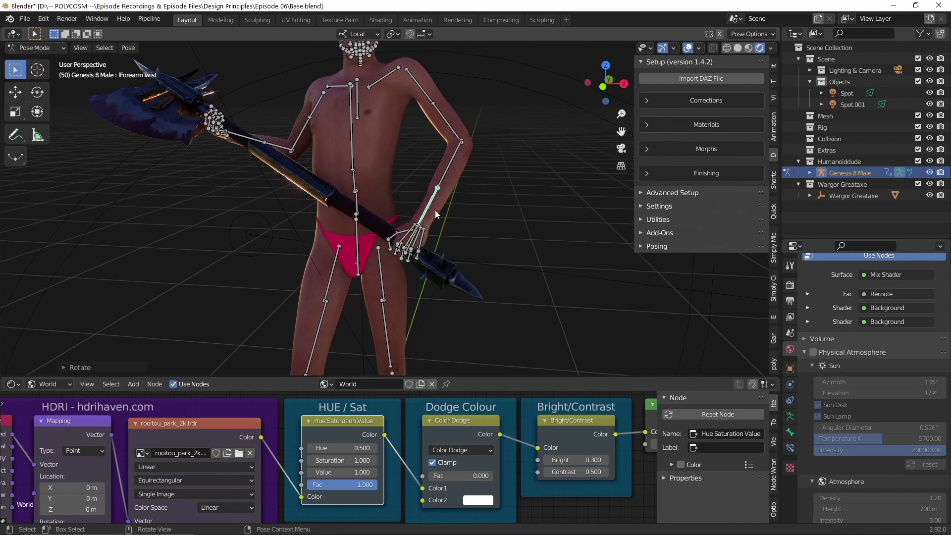
{"action": "key", "text": "r"}
{"action": "key", "text": "y"}
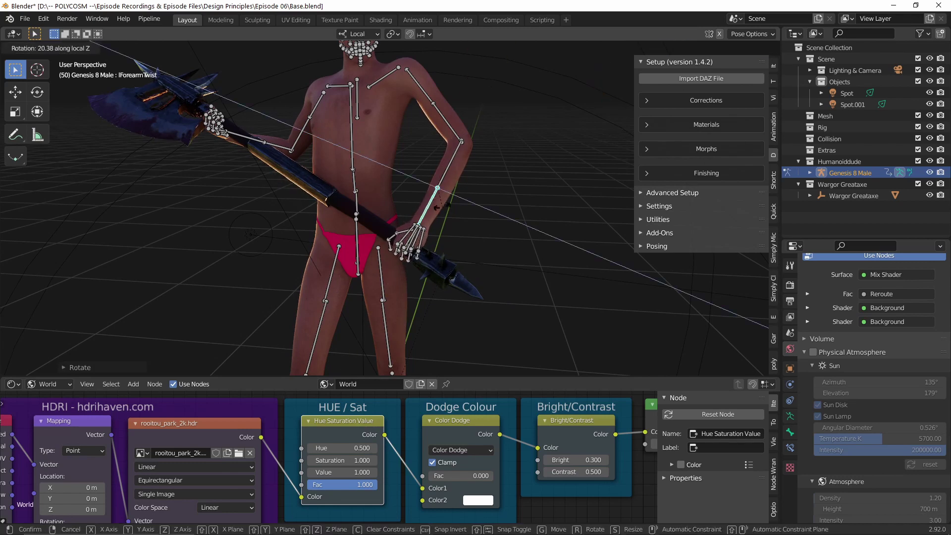
{"action": "left_click", "coordinate": [446, 222]}
{"action": "left_click", "coordinate": [463, 255]}
{"action": "key", "text": "ctrl+Tab"}
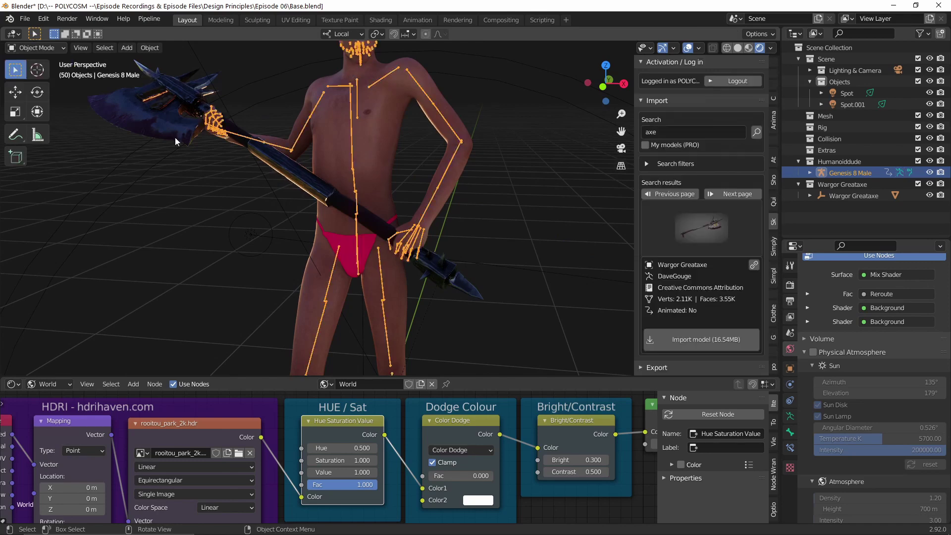
Hide the rig's bones in the viewport and select the greataxe
{"action": "left_click", "coordinate": [492, 218]}
{"action": "key", "text": "q"}
{"action": "left_click", "coordinate": [494, 212]}
{"action": "left_click", "coordinate": [447, 274]}
{"action": "middle_click_drag", "start_coordinate": [449, 276], "coordinate": [439, 267]}
{"action": "key", "text": "r"}
{"action": "key", "text": "z"}
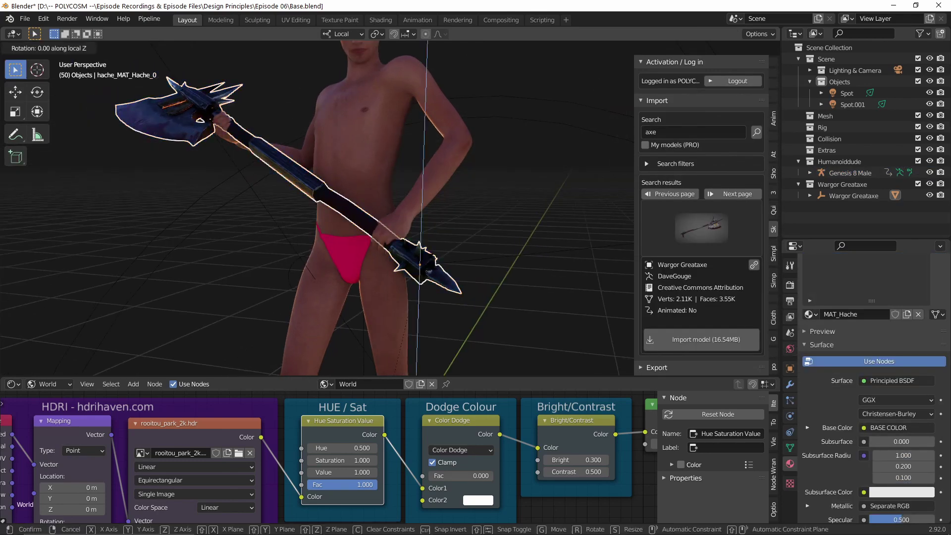
{"action": "right_click", "coordinate": [440, 264]}
{"action": "key", "text": "r"}
{"action": "key", "text": "y"}
{"action": "right_click", "coordinate": [436, 258]}
{"action": "left_click", "coordinate": [193, 104]}
{"action": "left_click", "coordinate": [299, 179]}
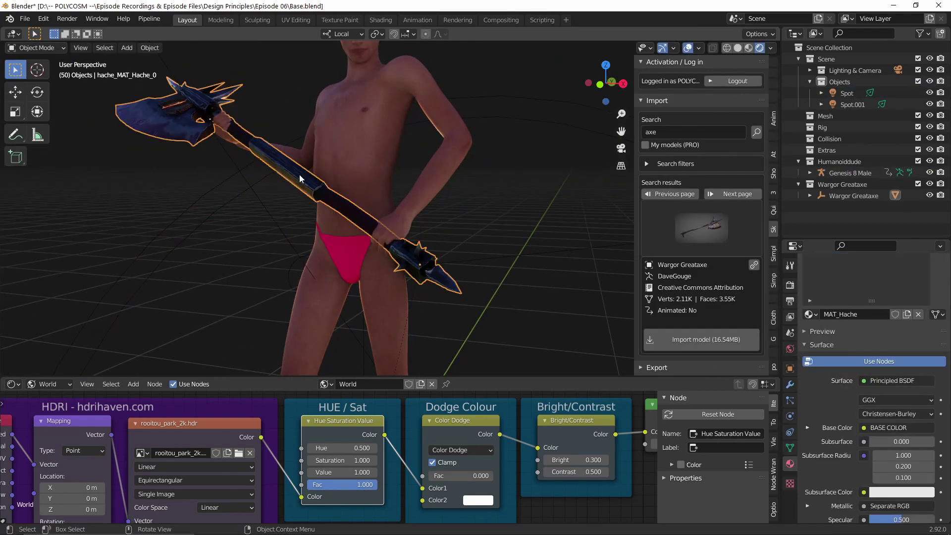
Rotate the greataxe slightly so its shaft lines up with both of the character's hands
{"action": "key", "text": "r"}
{"action": "key", "text": "z"}
{"action": "key", "text": "x"}
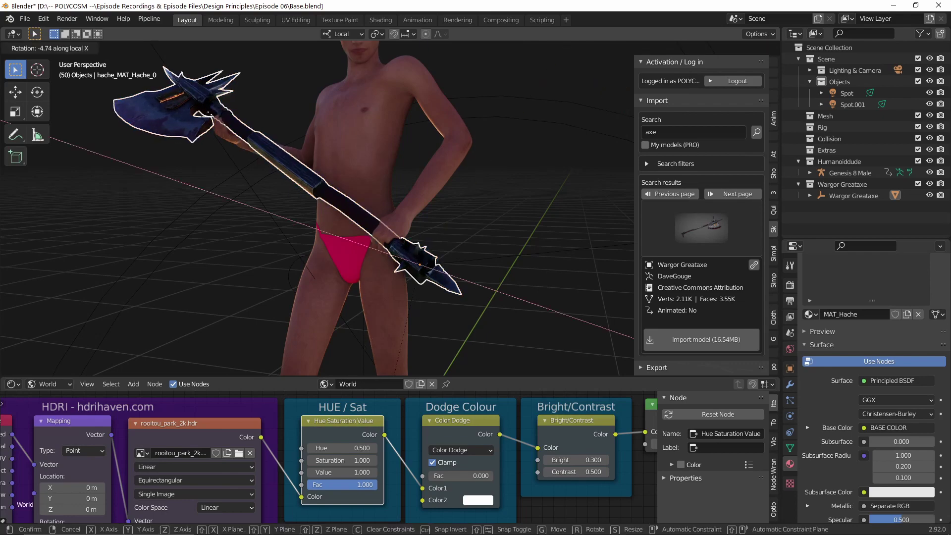
{"action": "right_click", "coordinate": [434, 235]}
{"action": "key", "text": "r"}
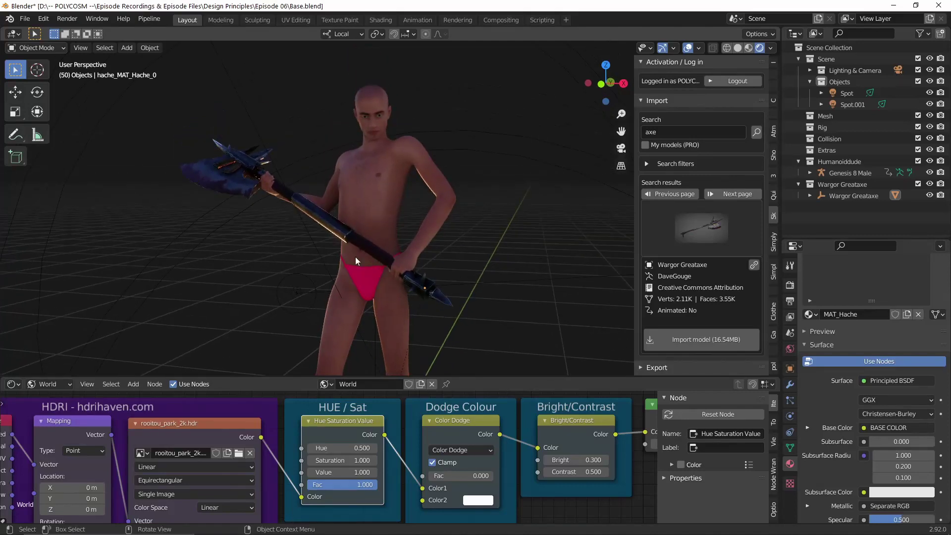
Move the orange spot light Spot.001 farther out to the axe-blade side of the character
{"action": "left_click", "coordinate": [296, 293]}
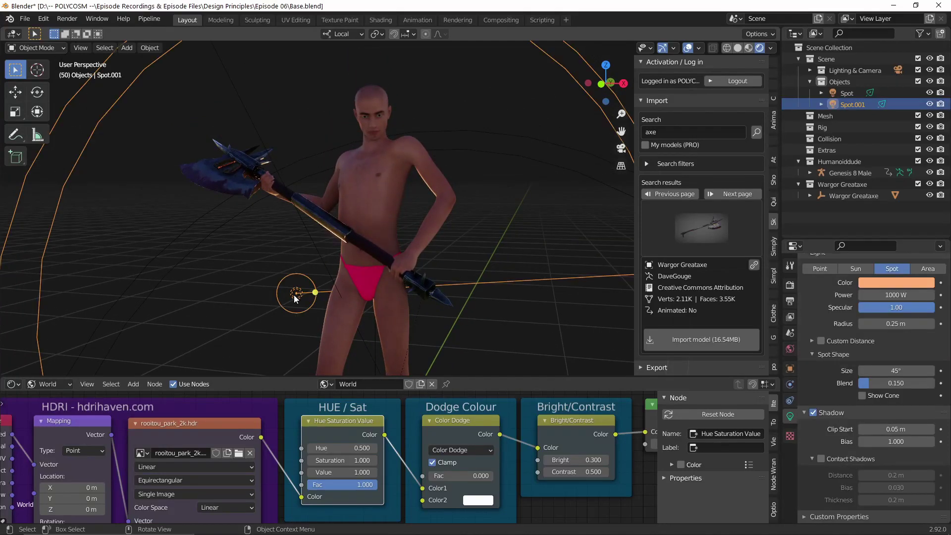
{"action": "key", "text": "g"}
{"action": "left_click", "coordinate": [234, 282]}
{"action": "middle_click_drag", "start_coordinate": [234, 282], "coordinate": [344, 249]}
Rotate the Spot.001 light so its cone aims at the character
{"action": "key", "text": "r"}
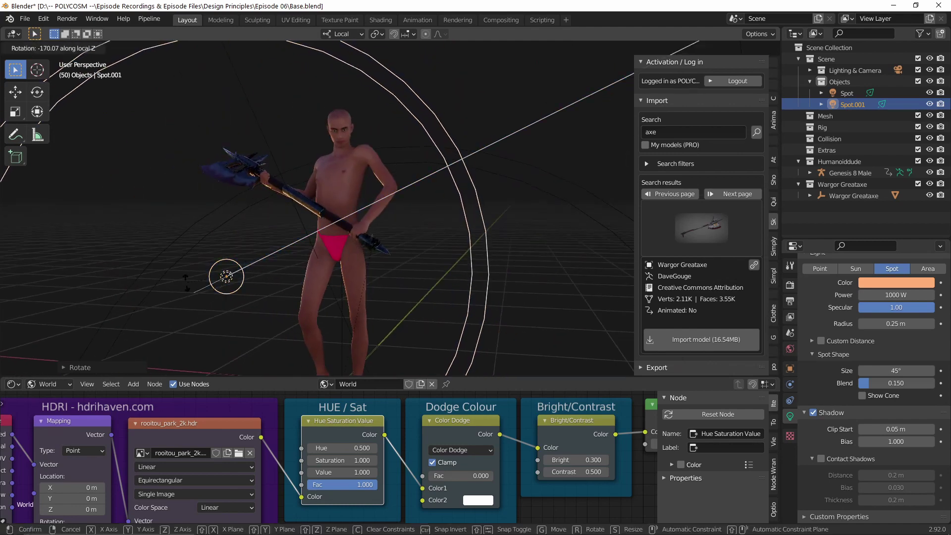
{"action": "key", "text": "x"}
{"action": "key", "text": "x"}
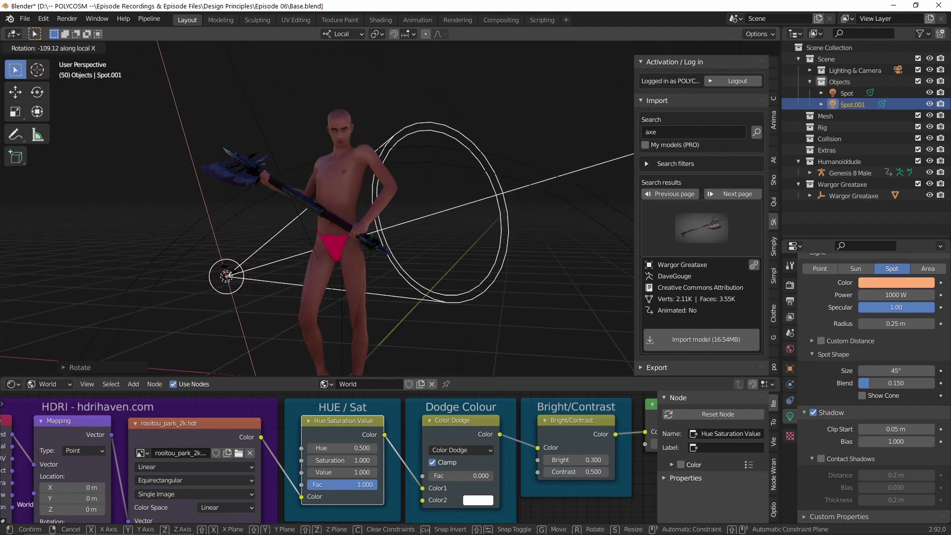
{"action": "left_click", "coordinate": [327, 47]}
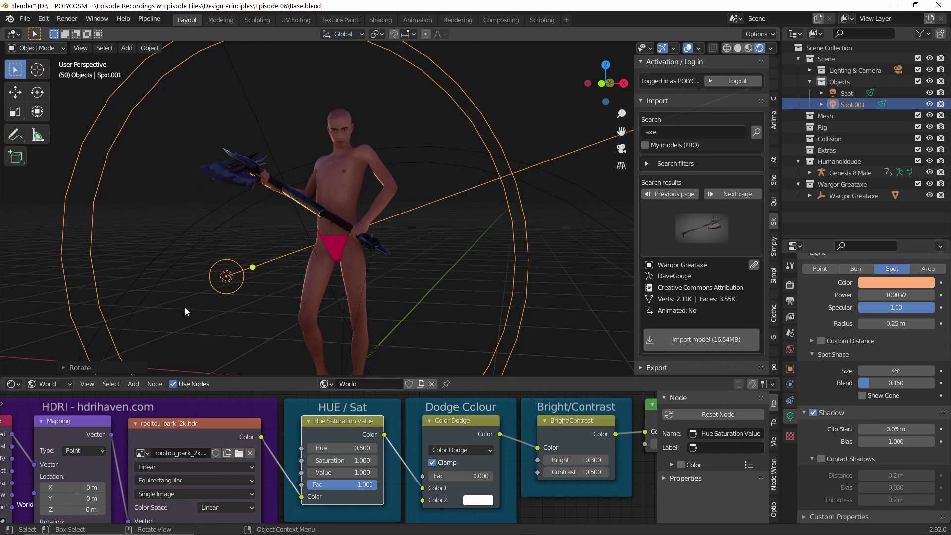
Raise the Spot.001 light along the global Z axis
{"action": "key", "text": "g"}
{"action": "key", "text": "z"}
{"action": "left_click", "coordinate": [208, 237]}
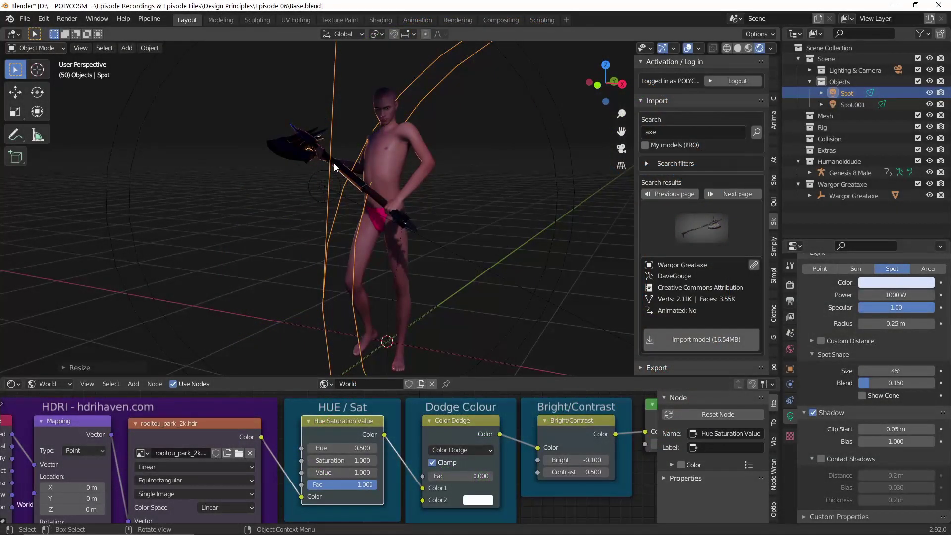
Save the Base.blend scene file
{"action": "scroll", "coordinate": [381, 132], "scroll_direction": "up", "scroll_amount": 2}
{"action": "middle_click_drag", "start_coordinate": [380, 133], "coordinate": [450, 204], "text": "shift"}
{"action": "scroll", "coordinate": [402, 173], "scroll_direction": "down", "scroll_amount": 9}
{"action": "key", "text": "ctrl+s"}
Set the world's Bright/Contrast node to Bright 0.000 and Contrast 0.400, and save the file
{"action": "scroll", "coordinate": [415, 245], "scroll_direction": "up", "scroll_amount": 7}
{"action": "middle_click_drag", "start_coordinate": [414, 245], "coordinate": [413, 159], "text": "shift"}
{"action": "middle_click_drag", "start_coordinate": [413, 159], "coordinate": [408, 243], "text": "shift"}
{"action": "mouse_move", "coordinate": [585, 460]}
{"action": "left_mouse_down"}
{"action": "mouse_move", "coordinate": [575, 460]}
{"action": "mouse_move", "coordinate": [597, 460]}
{"action": "mouse_move", "coordinate": [586, 460]}
{"action": "mouse_move", "coordinate": [584, 472]}
{"action": "mouse_move", "coordinate": [553, 472]}
{"action": "mouse_move", "coordinate": [579, 472]}
{"action": "left_mouse_up"}
{"action": "left_click", "coordinate": [542, 297]}
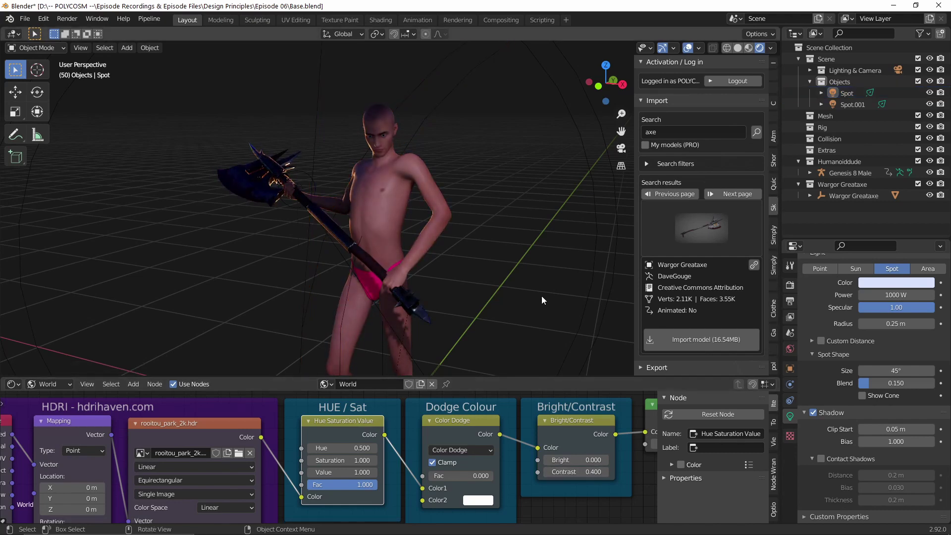
{"action": "key", "text": "ctrl+s"}
Frame the full figure in the camera view and turn off the viewport overlays
{"action": "middle_click_drag", "start_coordinate": [536, 296], "coordinate": [449, 278]}
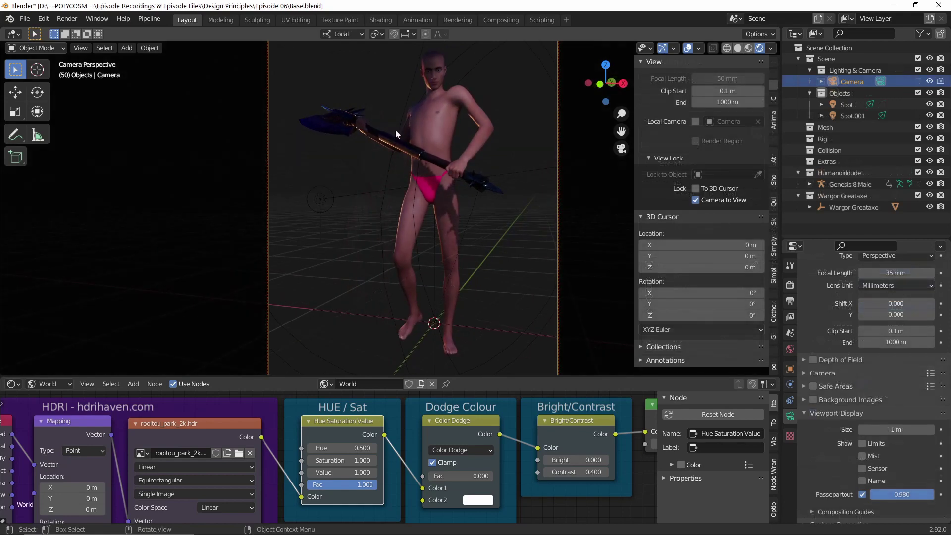
{"action": "left_click", "coordinate": [395, 129]}
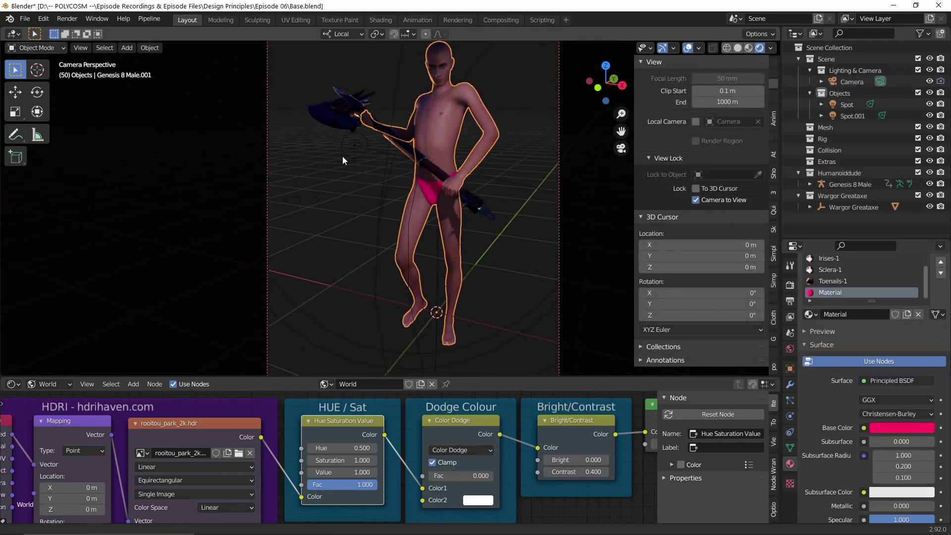
{"action": "scroll", "coordinate": [343, 156], "scroll_direction": "down", "scroll_amount": 1}
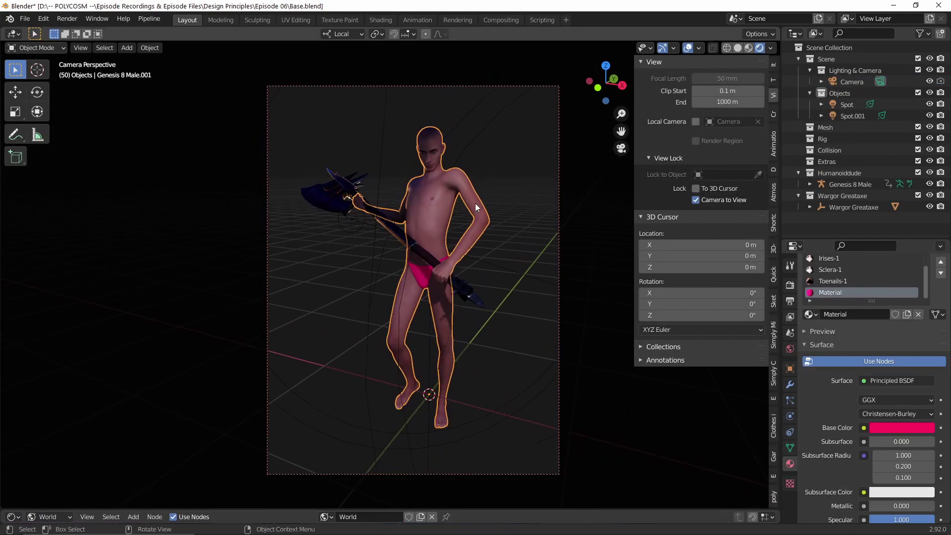
{"action": "left_click", "coordinate": [688, 47]}
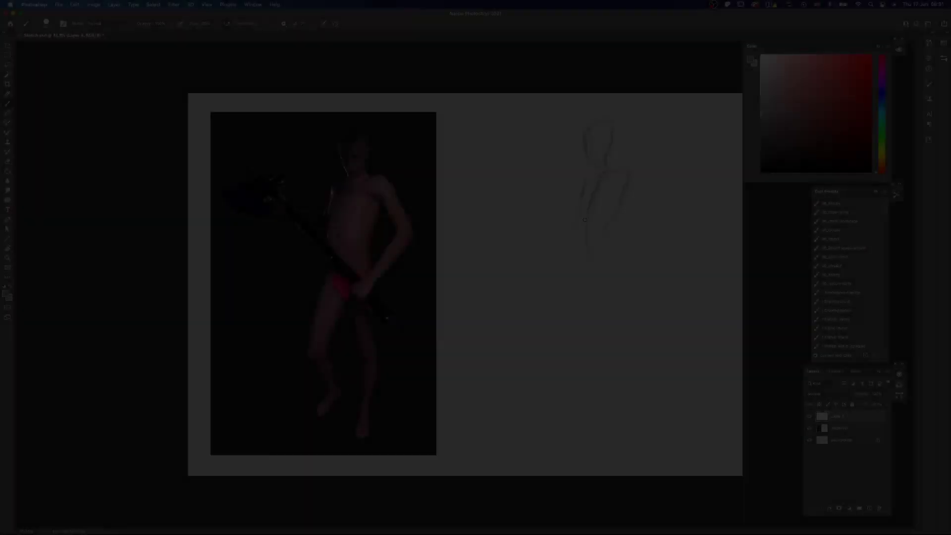
Switch to Photoshop and rough in the torso of the figure on Layer 4 beside the reference render
{"action": "left_click_drag", "start_coordinate": [577, 194], "coordinate": [569, 275]}
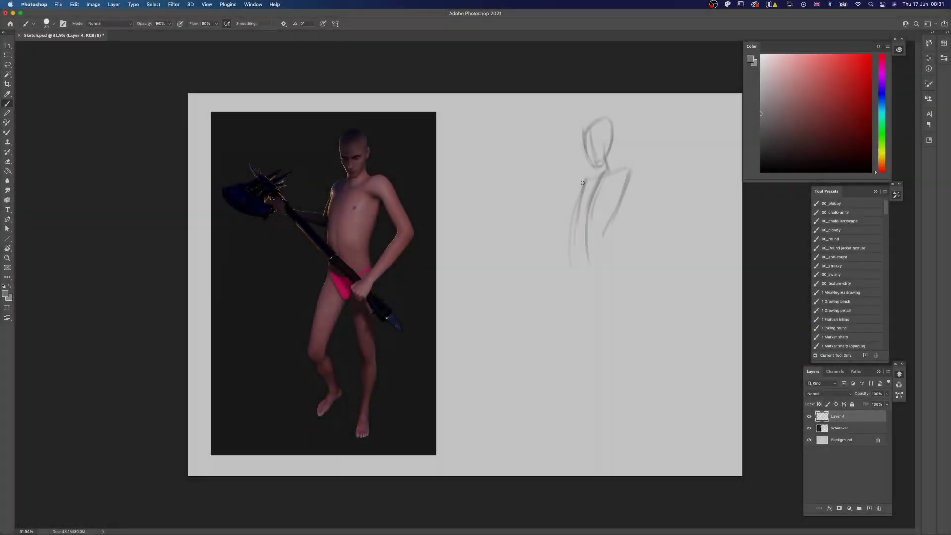
{"action": "left_click_drag", "start_coordinate": [621, 196], "coordinate": [597, 232]}
{"action": "left_click_drag", "start_coordinate": [624, 175], "coordinate": [570, 247]}
{"action": "mouse_move", "coordinate": [611, 218]}
{"action": "left_mouse_down"}
{"action": "mouse_move", "coordinate": [590, 252]}
{"action": "mouse_move", "coordinate": [594, 261]}
{"action": "left_mouse_up"}
{"action": "mouse_move", "coordinate": [584, 208]}
{"action": "left_mouse_down"}
{"action": "mouse_move", "coordinate": [578, 269]}
{"action": "mouse_move", "coordinate": [591, 280]}
{"action": "left_mouse_up"}
{"action": "mouse_move", "coordinate": [581, 190]}
{"action": "left_mouse_down"}
{"action": "mouse_move", "coordinate": [571, 214]}
{"action": "mouse_move", "coordinate": [577, 274]}
{"action": "mouse_move", "coordinate": [598, 278]}
{"action": "left_mouse_up"}
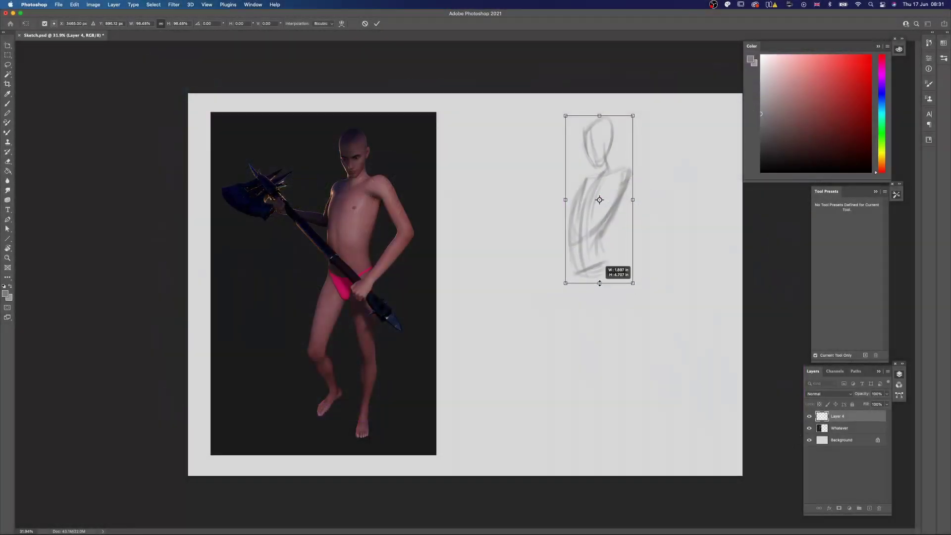
Sketch crossed ground guide lines below the torso and rough in the lines of both legs
{"action": "mouse_move", "coordinate": [608, 400]}
{"action": "left_mouse_down"}
{"action": "mouse_move", "coordinate": [607, 425]}
{"action": "mouse_move", "coordinate": [636, 432]}
{"action": "left_mouse_up"}
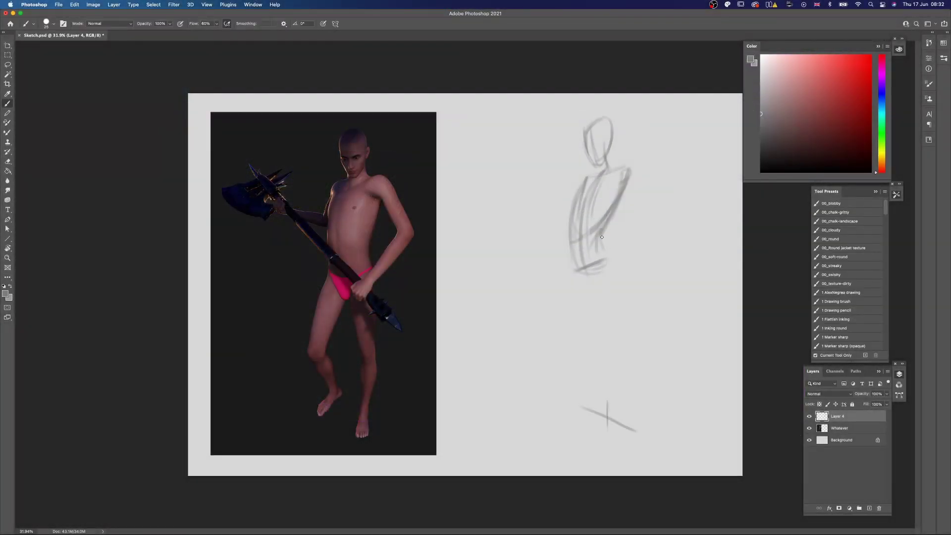
{"action": "left_click_drag", "start_coordinate": [601, 236], "coordinate": [608, 287]}
{"action": "left_click_drag", "start_coordinate": [602, 182], "coordinate": [621, 403]}
{"action": "left_click_drag", "start_coordinate": [621, 356], "coordinate": [616, 440]}
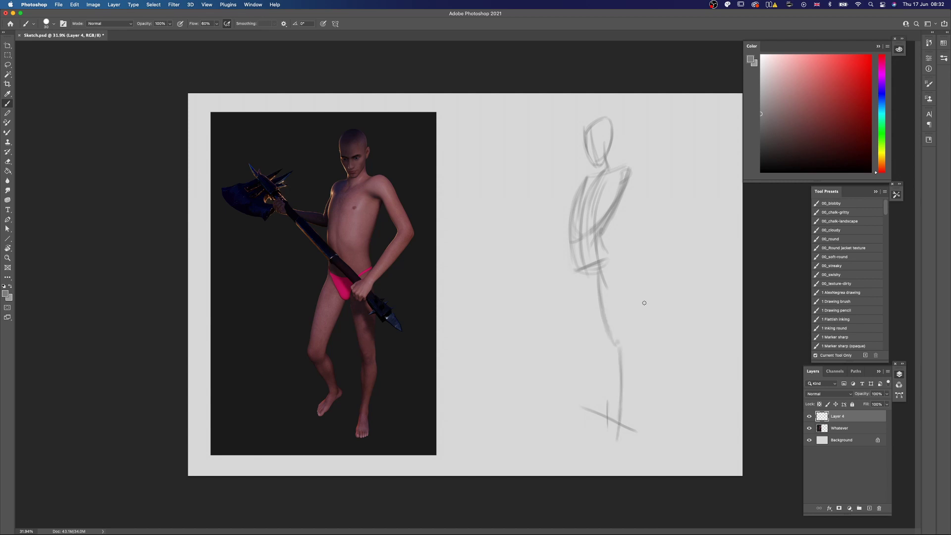
{"action": "mouse_move", "coordinate": [573, 270]}
{"action": "left_mouse_down"}
{"action": "mouse_move", "coordinate": [556, 356]}
{"action": "mouse_move", "coordinate": [582, 404]}
{"action": "left_mouse_up"}
Reduce the brush size and refine the chest, waist and pelvis lines of the figure sketch
{"action": "key", "text": "bracketleft"}
{"action": "mouse_move", "coordinate": [597, 177]}
{"action": "left_mouse_down"}
{"action": "mouse_move", "coordinate": [611, 169]}
{"action": "mouse_move", "coordinate": [582, 220]}
{"action": "mouse_move", "coordinate": [598, 233]}
{"action": "left_mouse_up"}
{"action": "mouse_move", "coordinate": [614, 173]}
{"action": "left_mouse_down"}
{"action": "mouse_move", "coordinate": [600, 238]}
{"action": "mouse_move", "coordinate": [572, 240]}
{"action": "mouse_move", "coordinate": [573, 260]}
{"action": "left_mouse_up"}
{"action": "mouse_move", "coordinate": [606, 238]}
{"action": "left_mouse_down"}
{"action": "mouse_move", "coordinate": [611, 275]}
{"action": "mouse_move", "coordinate": [576, 287]}
{"action": "left_mouse_up"}
{"action": "left_click_drag", "start_coordinate": [586, 289], "coordinate": [617, 279]}
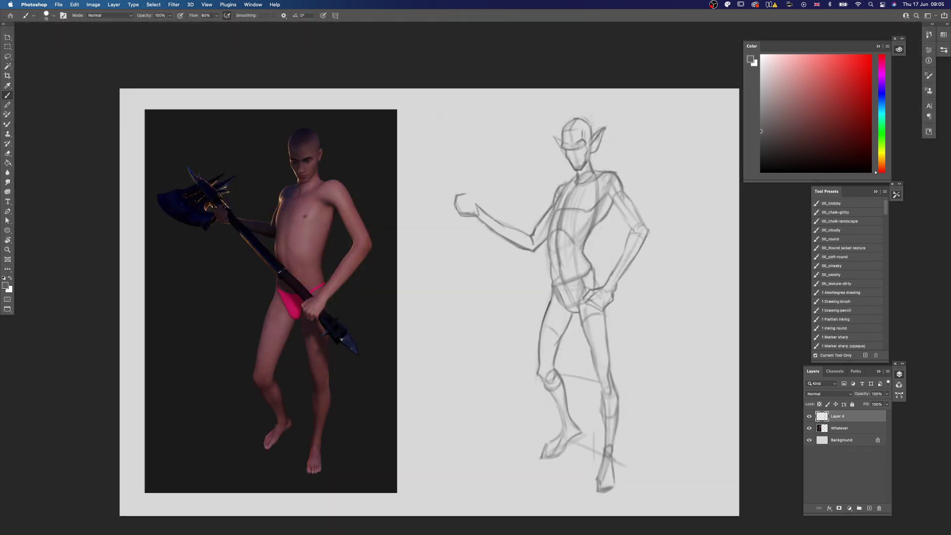
Reinforce the hip, chest-side and raised forearm lines of the figure sketch, undoing the last forearm stroke
{"action": "key", "text": "e"}
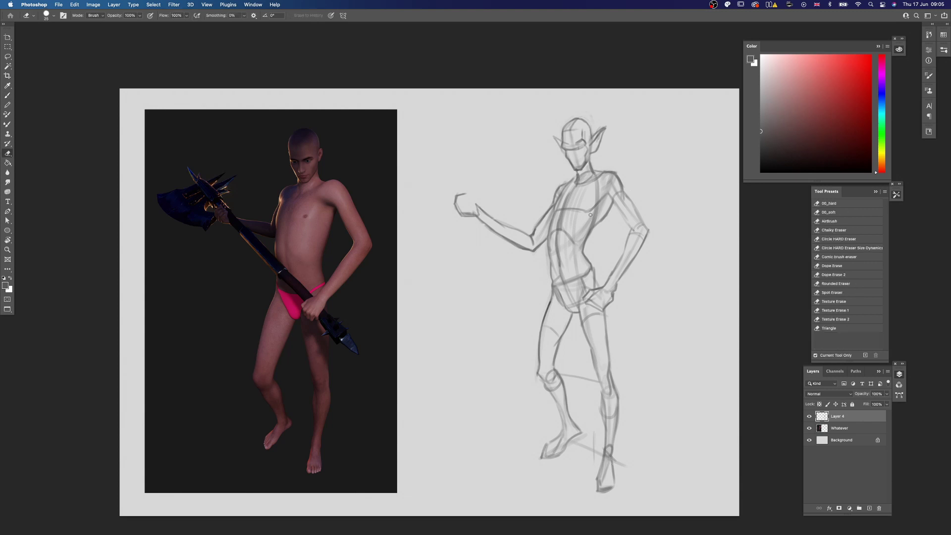
{"action": "key", "text": "b"}
{"action": "key", "text": "bracketright"}
{"action": "left_click_drag", "start_coordinate": [553, 297], "coordinate": [546, 314]}
{"action": "left_click_drag", "start_coordinate": [545, 214], "coordinate": [533, 234]}
{"action": "key", "text": "bracketleft"}
{"action": "left_click_drag", "start_coordinate": [517, 232], "coordinate": [480, 209]}
{"action": "key", "text": "ctrl+z"}
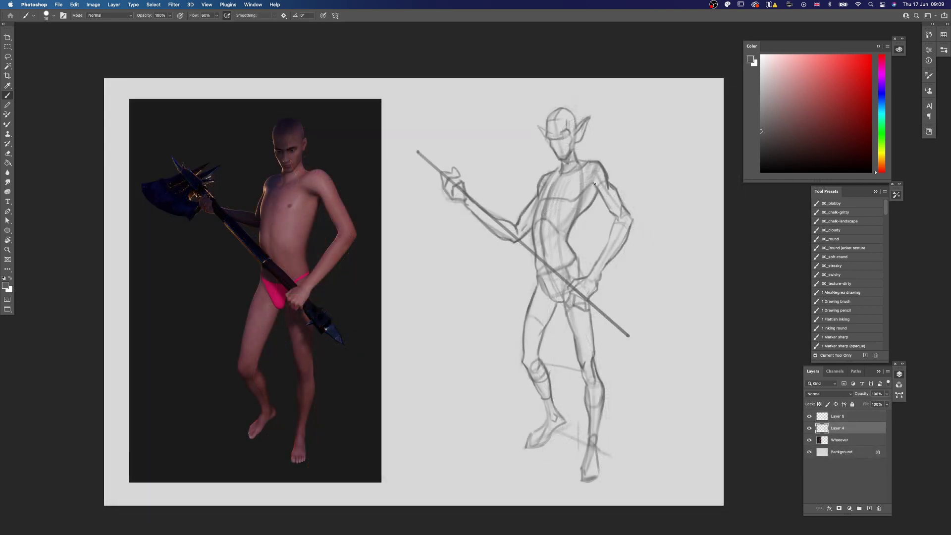
Erase the weapon shaft line on Layer 5 where the fingers of the raised hand overlap it
{"action": "key", "text": "e"}
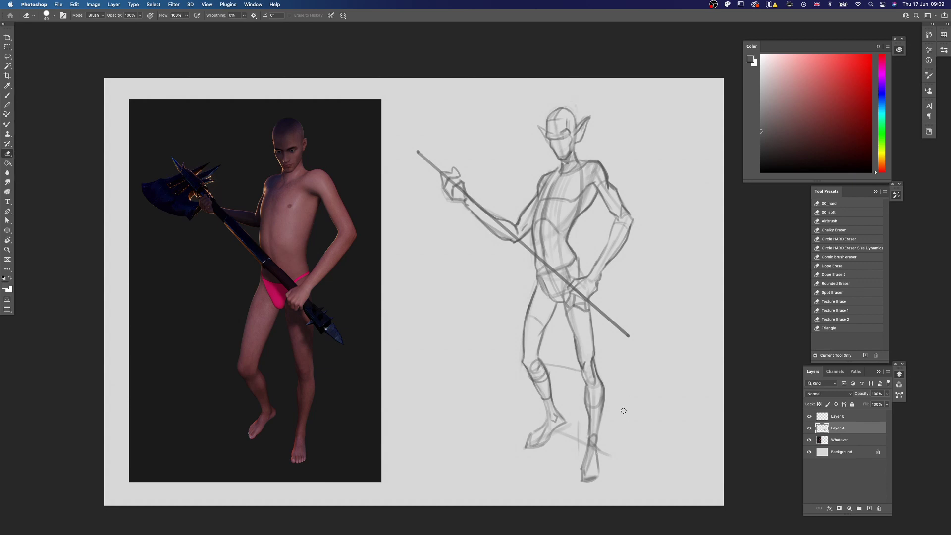
{"action": "key", "text": "alt+bracketright"}
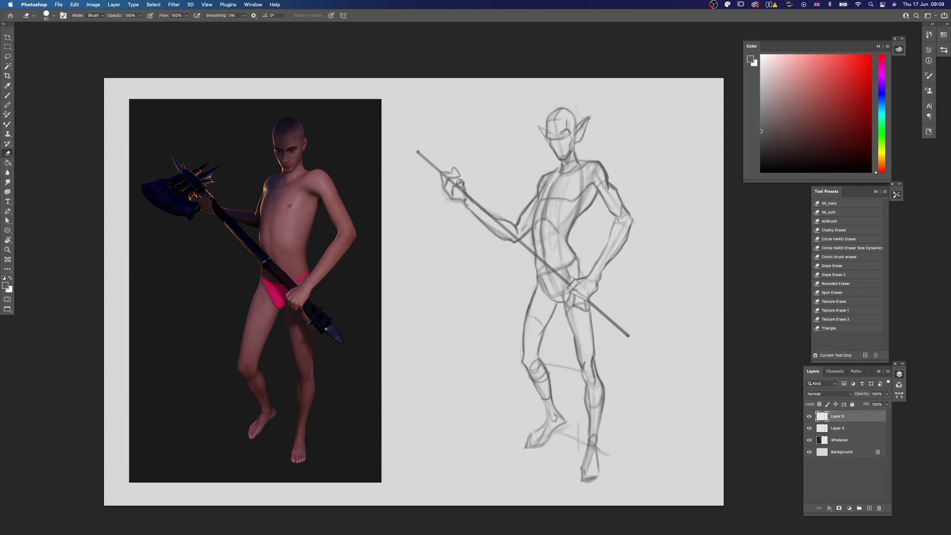
{"action": "left_click_drag", "start_coordinate": [445, 176], "coordinate": [457, 186]}
Set the blend mode of Layer 4 and Layer 5 to Multiply and add Layer 6 directly beneath them
{"action": "left_click", "coordinate": [843, 429]}
{"action": "left_click", "coordinate": [830, 395]}
{"action": "left_click", "coordinate": [823, 419]}
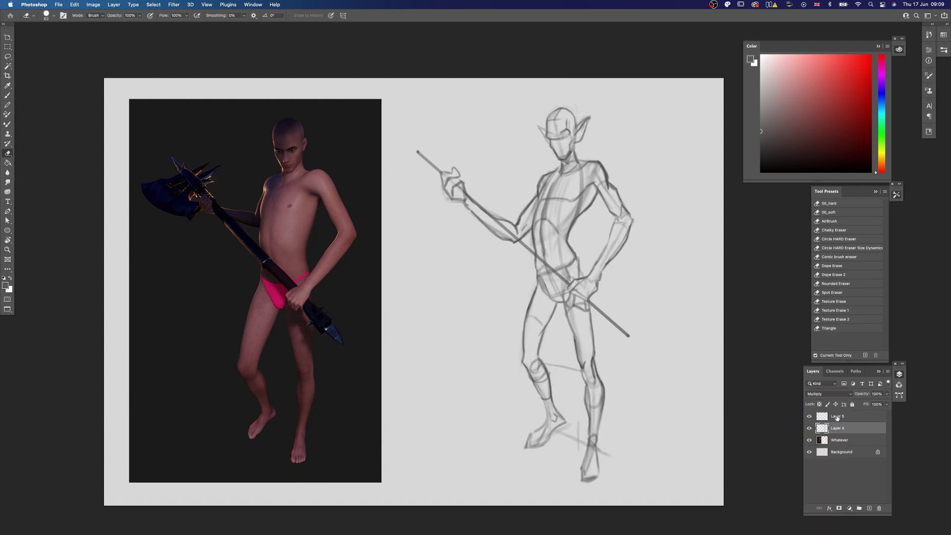
{"action": "left_click", "coordinate": [838, 417]}
{"action": "left_click", "coordinate": [831, 395]}
{"action": "left_click", "coordinate": [823, 419]}
{"action": "left_click", "coordinate": [843, 439]}
Rough in the high collar, the shoulder drape and the long edge and hem of the cloak on Layer 6
{"action": "key", "text": "b"}
{"action": "key", "text": "bracketleft"}
{"action": "key", "text": "bracketleft"}
{"action": "key", "text": "bracketleft"}
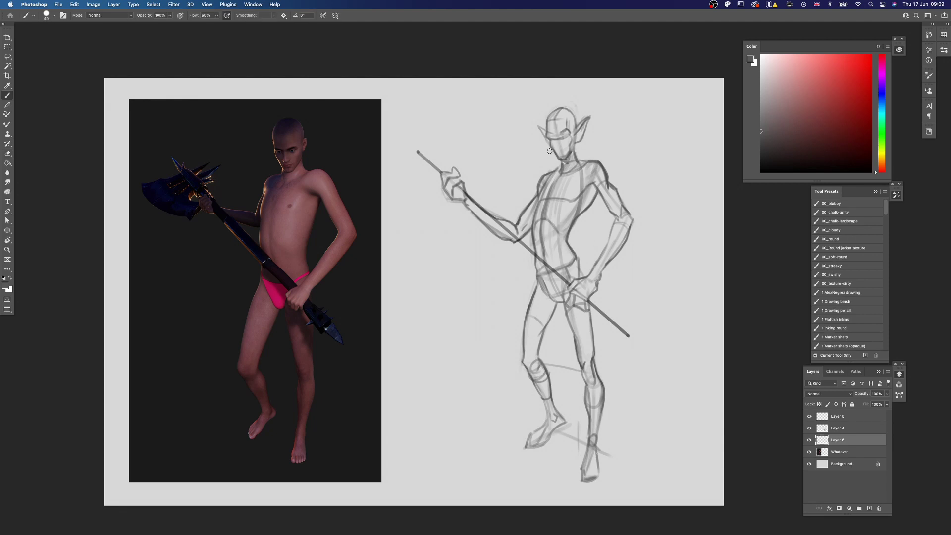
{"action": "mouse_move", "coordinate": [545, 147]}
{"action": "left_mouse_down"}
{"action": "mouse_move", "coordinate": [539, 160]}
{"action": "mouse_move", "coordinate": [573, 150]}
{"action": "mouse_move", "coordinate": [539, 160]}
{"action": "left_mouse_up"}
{"action": "mouse_move", "coordinate": [575, 145]}
{"action": "left_mouse_down"}
{"action": "mouse_move", "coordinate": [586, 158]}
{"action": "mouse_move", "coordinate": [553, 174]}
{"action": "mouse_move", "coordinate": [579, 167]}
{"action": "mouse_move", "coordinate": [542, 177]}
{"action": "mouse_move", "coordinate": [600, 162]}
{"action": "left_mouse_up"}
{"action": "key", "text": "z"}
{"action": "key", "text": "b"}
{"action": "left_click_drag", "start_coordinate": [560, 171], "coordinate": [625, 224]}
{"action": "left_click_drag", "start_coordinate": [597, 165], "coordinate": [631, 217]}
{"action": "mouse_move", "coordinate": [632, 213]}
{"action": "left_mouse_down"}
{"action": "mouse_move", "coordinate": [622, 222]}
{"action": "mouse_move", "coordinate": [633, 364]}
{"action": "left_mouse_up"}
{"action": "left_click_drag", "start_coordinate": [599, 359], "coordinate": [628, 370]}
Shade the torso, arms and legs in grey with a larger brush on Layer 6 and fill in the cape tone
{"action": "key", "text": "bracketright"}
{"action": "key", "text": "bracketright"}
{"action": "key", "text": "bracketright"}
{"action": "key", "text": "bracketright"}
{"action": "mouse_move", "coordinate": [555, 186]}
{"action": "left_mouse_down"}
{"action": "mouse_move", "coordinate": [550, 232]}
{"action": "mouse_move", "coordinate": [595, 248]}
{"action": "left_mouse_up"}
{"action": "mouse_move", "coordinate": [607, 228]}
{"action": "left_mouse_down"}
{"action": "mouse_move", "coordinate": [621, 356]}
{"action": "mouse_move", "coordinate": [575, 268]}
{"action": "left_mouse_up"}
{"action": "mouse_move", "coordinate": [550, 282]}
{"action": "left_mouse_down"}
{"action": "mouse_move", "coordinate": [533, 213]}
{"action": "mouse_move", "coordinate": [500, 233]}
{"action": "left_mouse_up"}
{"action": "mouse_move", "coordinate": [500, 233]}
{"action": "left_mouse_down"}
{"action": "mouse_move", "coordinate": [444, 183]}
{"action": "mouse_move", "coordinate": [457, 196]}
{"action": "left_mouse_up"}
{"action": "mouse_move", "coordinate": [541, 290]}
{"action": "left_mouse_down"}
{"action": "mouse_move", "coordinate": [531, 333]}
{"action": "mouse_move", "coordinate": [553, 420]}
{"action": "mouse_move", "coordinate": [533, 442]}
{"action": "left_mouse_up"}
{"action": "key", "text": "bracketright"}
{"action": "key", "text": "bracketright"}
{"action": "mouse_move", "coordinate": [569, 293]}
{"action": "left_mouse_down"}
{"action": "mouse_move", "coordinate": [585, 348]}
{"action": "mouse_move", "coordinate": [570, 342]}
{"action": "left_mouse_up"}
{"action": "left_click_drag", "start_coordinate": [577, 309], "coordinate": [592, 478]}
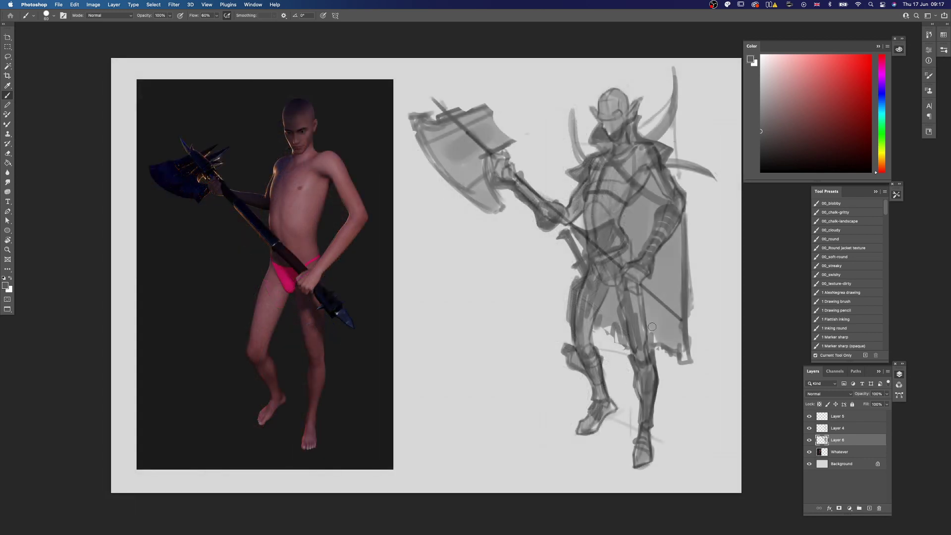
{"action": "left_click_drag", "start_coordinate": [652, 327], "coordinate": [660, 303]}
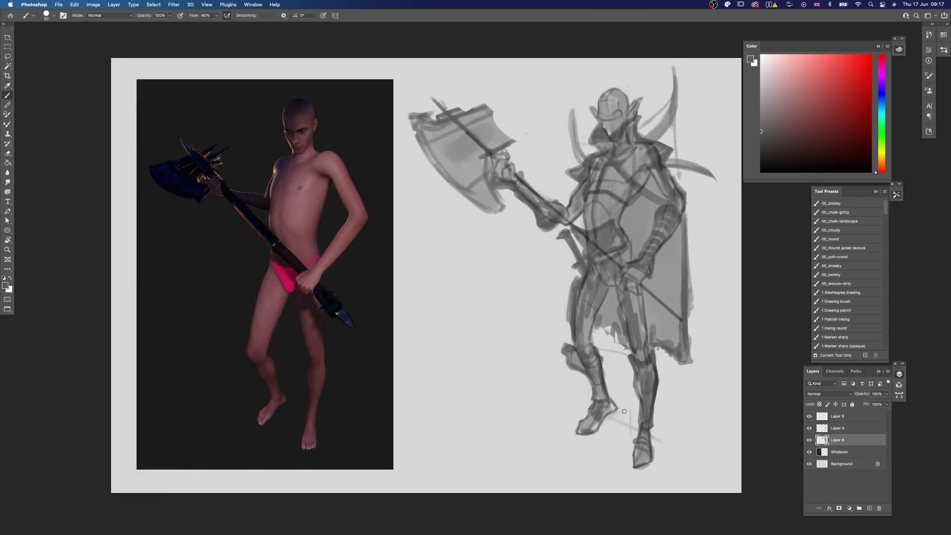
Cover the sketch area with a white-filled rectangle on new Layer 7 and lower its opacity to fade the sketch
{"action": "left_click", "coordinate": [843, 420]}
{"action": "key", "text": "m"}
{"action": "mouse_move", "coordinate": [397, 64]}
{"action": "left_mouse_down"}
{"action": "mouse_move", "coordinate": [692, 421]}
{"action": "mouse_move", "coordinate": [731, 484]}
{"action": "left_mouse_up"}
{"action": "key", "text": "super+alt+shift+n"}
{"action": "key", "text": "g"}
{"action": "key", "text": "x"}
{"action": "left_click", "coordinate": [698, 387]}
{"action": "left_click", "coordinate": [887, 394]}
{"action": "left_click_drag", "start_coordinate": [889, 403], "coordinate": [872, 404]}
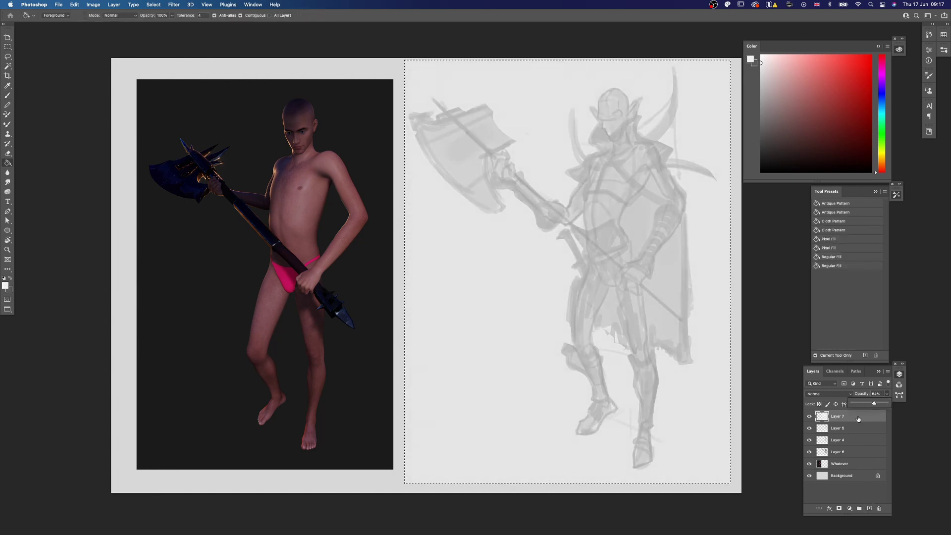
Darken the white overlay with Hue/Saturation to match the grey canvas background and clear the selection
{"action": "left_click", "coordinate": [858, 418]}
{"action": "key", "text": "super+u"}
{"action": "left_click_drag", "start_coordinate": [729, 331], "coordinate": [723, 331]}
{"action": "left_click", "coordinate": [810, 261]}
{"action": "key", "text": "super+d"}
Add Layer 8 and start the refined drawing with dark lines for the raised collar around the lower face
{"action": "key", "text": "super+alt+shift+n"}
{"action": "key", "text": "b"}
{"action": "left_click", "coordinate": [761, 146]}
{"action": "left_click_drag", "start_coordinate": [600, 122], "coordinate": [588, 143]}
{"action": "left_click_drag", "start_coordinate": [588, 144], "coordinate": [641, 117]}
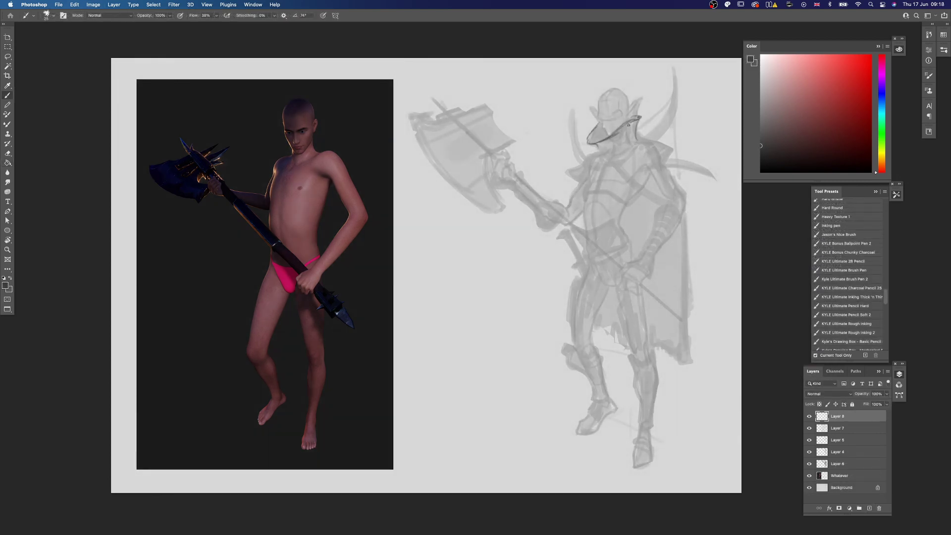
{"action": "left_click_drag", "start_coordinate": [598, 159], "coordinate": [645, 140]}
{"action": "key", "text": "e"}
{"action": "right_click", "coordinate": [664, 126]}
{"action": "key", "text": "b"}
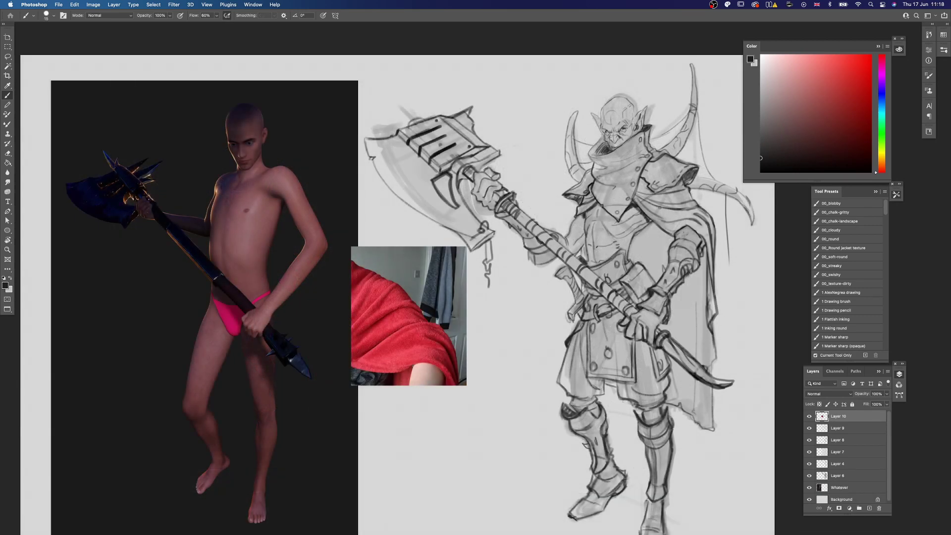
Refine the cloak folds below the shoulder armour, alternating dark and light brush colours and undoing the last stroke
{"action": "key", "text": "x"}
{"action": "key", "text": "x"}
{"action": "key", "text": "x"}
{"action": "mouse_move", "coordinate": [698, 204]}
{"action": "left_mouse_down"}
{"action": "mouse_move", "coordinate": [658, 202]}
{"action": "mouse_move", "coordinate": [697, 200]}
{"action": "mouse_move", "coordinate": [691, 210]}
{"action": "left_mouse_up"}
{"action": "key", "text": "x"}
{"action": "key", "text": "bracketleft"}
{"action": "key", "text": "bracketleft"}
{"action": "key", "text": "super+z"}
{"action": "key", "text": "x"}
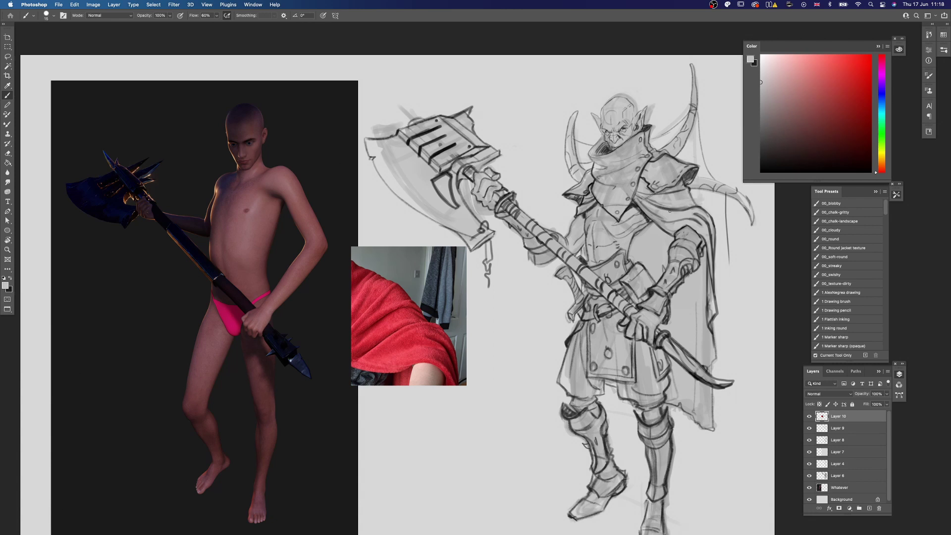
{"action": "key", "text": "x"}
{"action": "key", "text": "x"}
{"action": "key", "text": "x"}
{"action": "key", "text": "x"}
{"action": "key", "text": "x"}
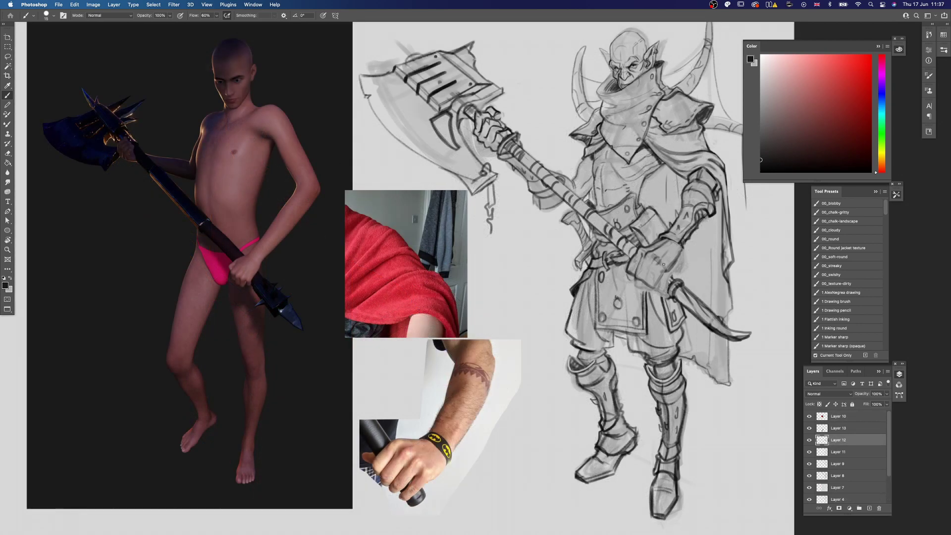
Refine the lower gloved hand and the tunic below it on Layer 12, alternating dark and light brush colours
{"action": "key", "text": "x"}
{"action": "key", "text": "x"}
{"action": "key", "text": "bracketleft"}
{"action": "key", "text": "x"}
{"action": "mouse_move", "coordinate": [651, 285]}
{"action": "left_mouse_down"}
{"action": "mouse_move", "coordinate": [659, 288]}
{"action": "mouse_move", "coordinate": [589, 283]}
{"action": "mouse_move", "coordinate": [643, 281]}
{"action": "mouse_move", "coordinate": [603, 340]}
{"action": "left_mouse_up"}
{"action": "key", "text": "x"}
{"action": "key", "text": "z"}
{"action": "key", "text": "b"}
Refine the lines around the lower axe grip with the canvas rotated and compare the drawing with Layer 12 hidden
{"action": "key", "text": "r"}
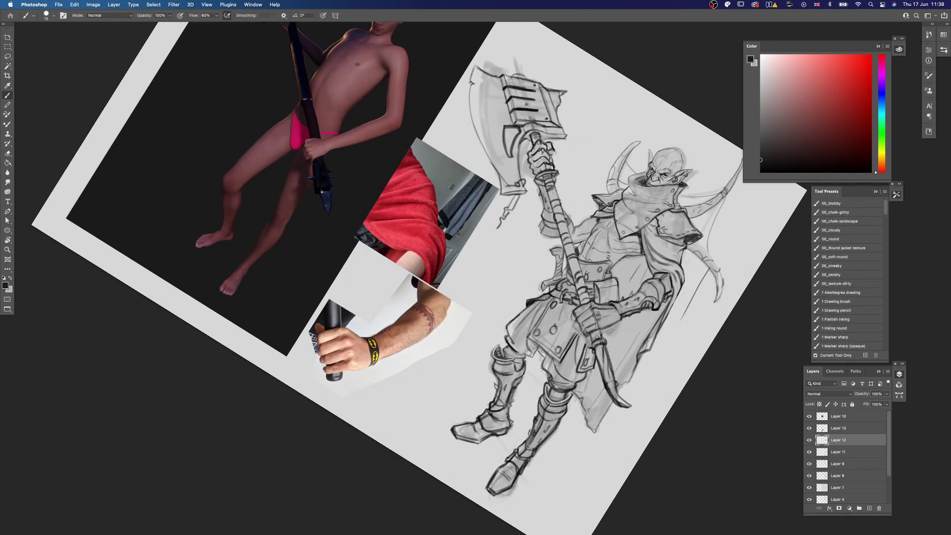
{"action": "key", "text": "bracketleft"}
{"action": "key", "text": "x"}
{"action": "key", "text": "r"}
{"action": "key", "text": "Escape"}
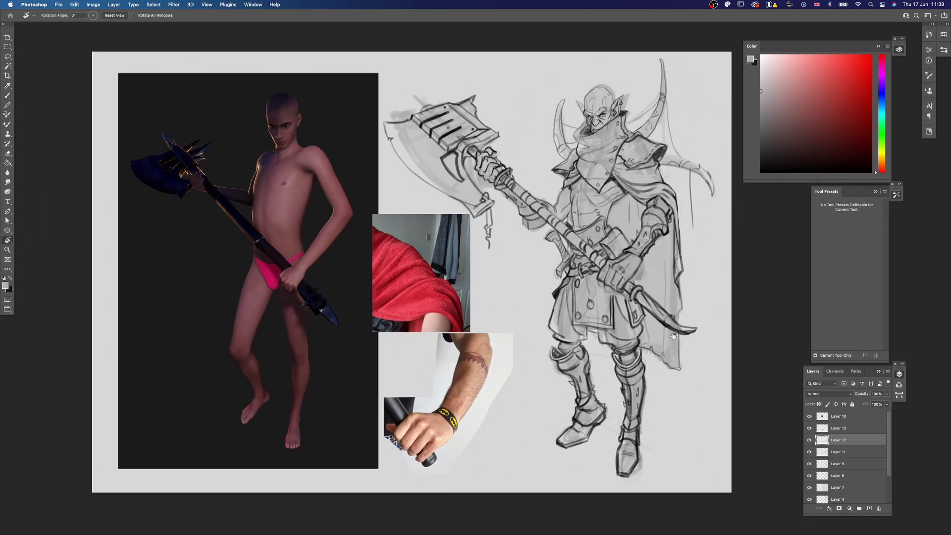
{"action": "left_click", "coordinate": [809, 441]}
{"action": "left_click", "coordinate": [810, 440]}
Rework the knuckles and fingers of the lower gloved hand around the axe shaft on Layer 12
{"action": "key", "text": "z"}
{"action": "left_click_drag", "start_coordinate": [619, 270], "coordinate": [642, 282]}
{"action": "key", "text": "b"}
{"action": "key", "text": "x"}
{"action": "key", "text": "x"}
{"action": "key", "text": "x"}
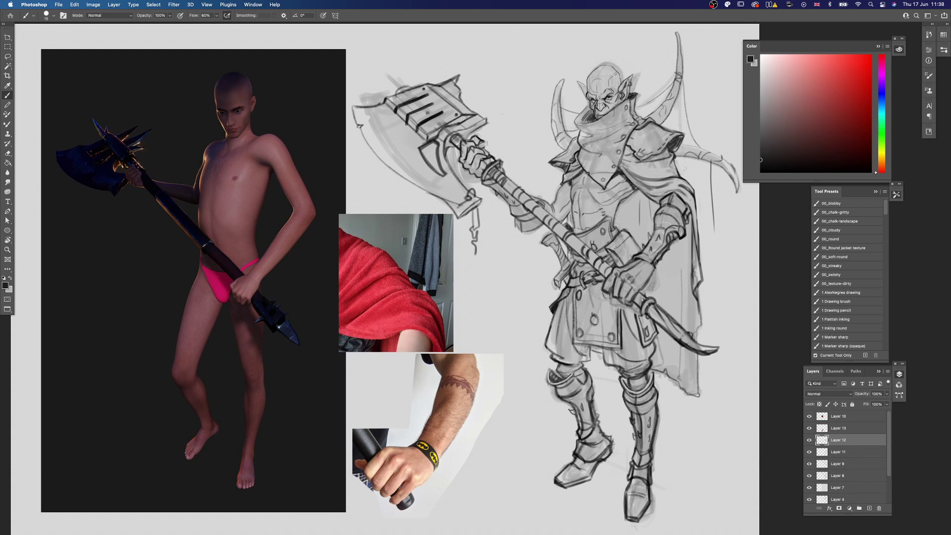
{"action": "key", "text": "x"}
{"action": "key", "text": "x"}
{"action": "key", "text": "x"}
{"action": "mouse_move", "coordinate": [642, 288]}
{"action": "left_mouse_down"}
{"action": "mouse_move", "coordinate": [654, 266]}
{"action": "mouse_move", "coordinate": [638, 265]}
{"action": "left_mouse_up"}
{"action": "key", "text": "x"}
{"action": "key", "text": "z"}
{"action": "left_click_drag", "start_coordinate": [624, 317], "coordinate": [570, 310]}
{"action": "left_click_drag", "start_coordinate": [617, 290], "coordinate": [670, 302]}
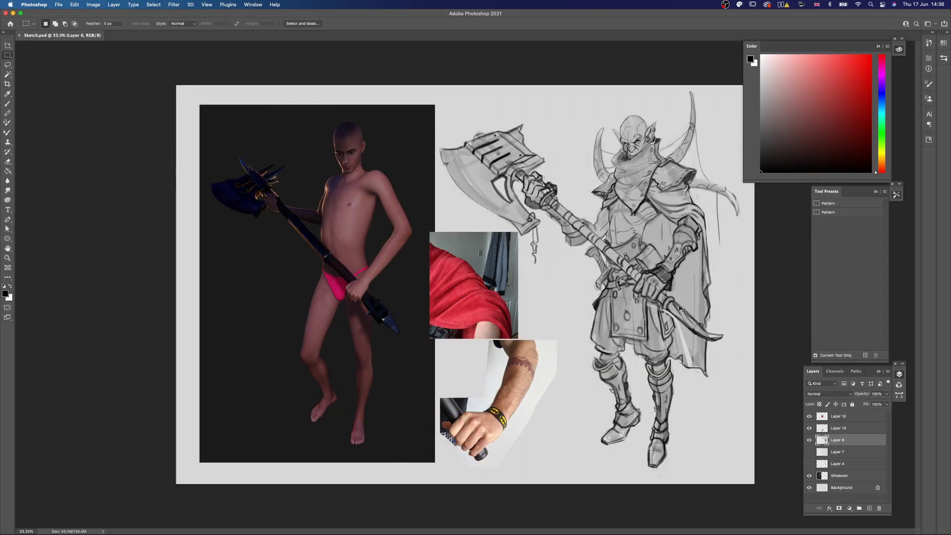
Recolour the merged character sketch to light blue with Hue/Saturation as an underdrawing for inking
{"action": "key", "text": "ctrl+u"}
{"action": "left_click_drag", "start_coordinate": [728, 332], "coordinate": [736, 316]}
{"action": "left_click_drag", "start_coordinate": [747, 246], "coordinate": [416, 282]}
{"action": "left_click_drag", "start_coordinate": [403, 367], "coordinate": [413, 370]}
{"action": "left_click_drag", "start_coordinate": [360, 331], "coordinate": [401, 333]}
{"action": "left_click_drag", "start_coordinate": [413, 367], "coordinate": [412, 368]}
{"action": "left_click", "coordinate": [481, 296]}
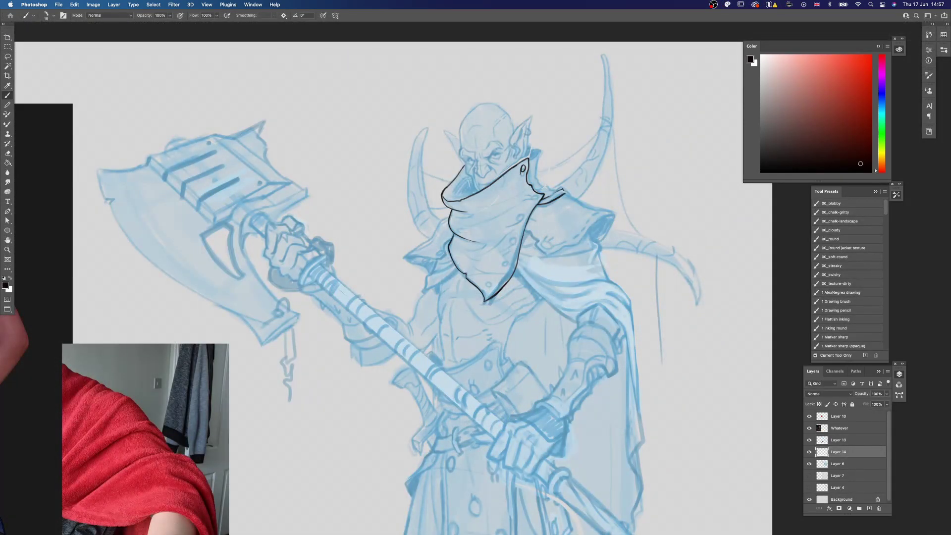
Ink the outline of the shoulder armour beside the scarf in black on Layer 14, erasing stray lines
{"action": "left_click_drag", "start_coordinate": [564, 190], "coordinate": [617, 214]}
{"action": "key", "text": "super+z"}
{"action": "key", "text": "e"}
{"action": "key", "text": "b"}
{"action": "key", "text": "e"}
{"action": "mouse_move", "coordinate": [619, 215]}
{"action": "left_mouse_down"}
{"action": "mouse_move", "coordinate": [608, 230]}
{"action": "mouse_move", "coordinate": [509, 274]}
{"action": "left_mouse_up"}
{"action": "key", "text": "b"}
{"action": "key", "text": "super+z"}
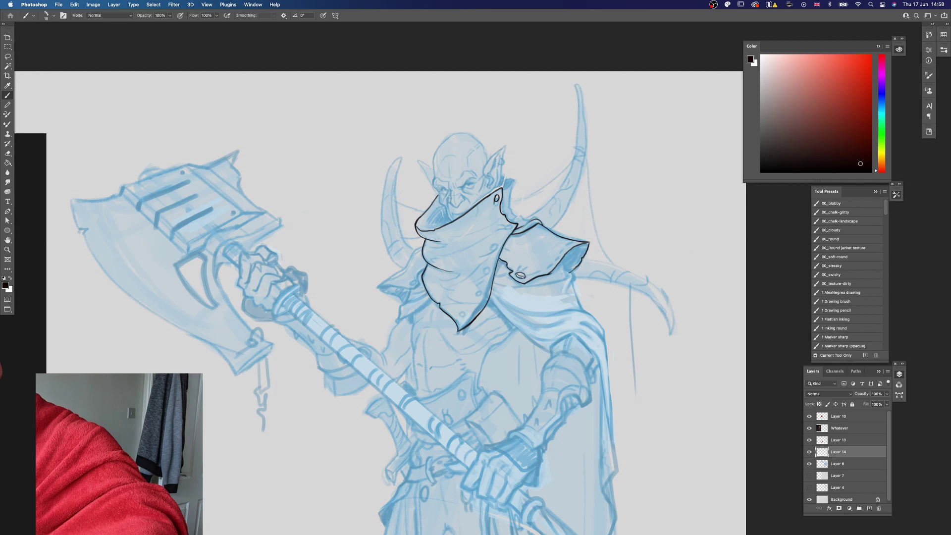
Clean up and redraw the ink lines where the shoulder armour's lower corner meets the scarf
{"action": "left_click_drag", "start_coordinate": [570, 285], "coordinate": [580, 285], "text": "super"}
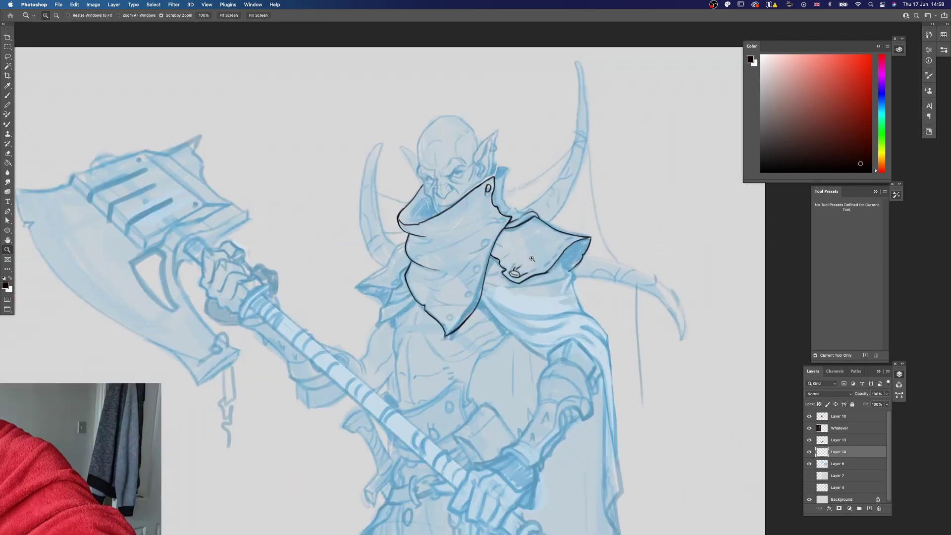
{"action": "key", "text": "e"}
{"action": "mouse_move", "coordinate": [496, 257]}
{"action": "left_mouse_down"}
{"action": "mouse_move", "coordinate": [504, 270]}
{"action": "mouse_move", "coordinate": [490, 304]}
{"action": "left_mouse_up"}
{"action": "key", "text": "b"}
{"action": "key", "text": "super+z"}
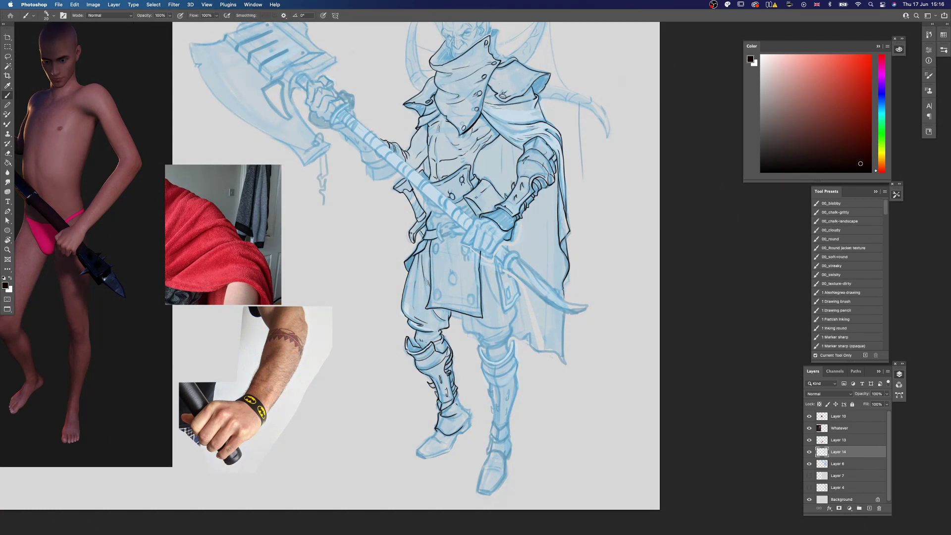
{"action": "scroll", "coordinate": [457, 400], "scroll_direction": "down", "scroll_amount": 2}
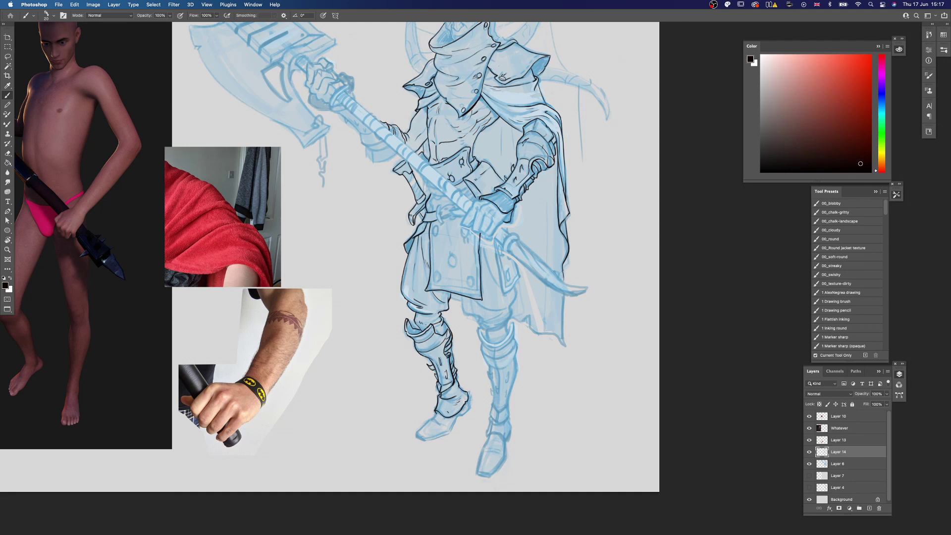
{"action": "scroll", "coordinate": [425, 425], "scroll_direction": "down", "scroll_amount": 2}
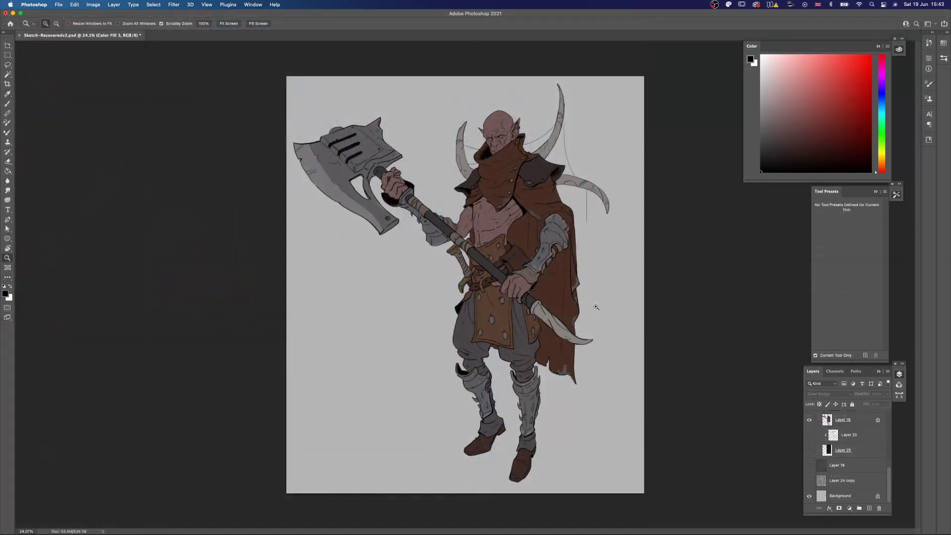
Sample the local colours of the cloak, chest and armoured forearm from the flat-coloured figure
{"action": "scroll", "coordinate": [885, 468], "scroll_direction": "up", "scroll_amount": 4}
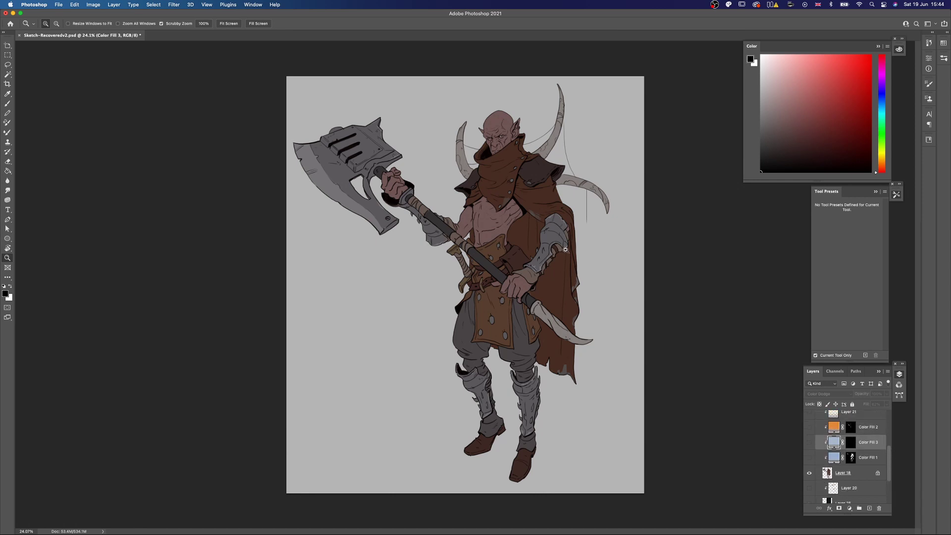
{"action": "key", "text": "b"}
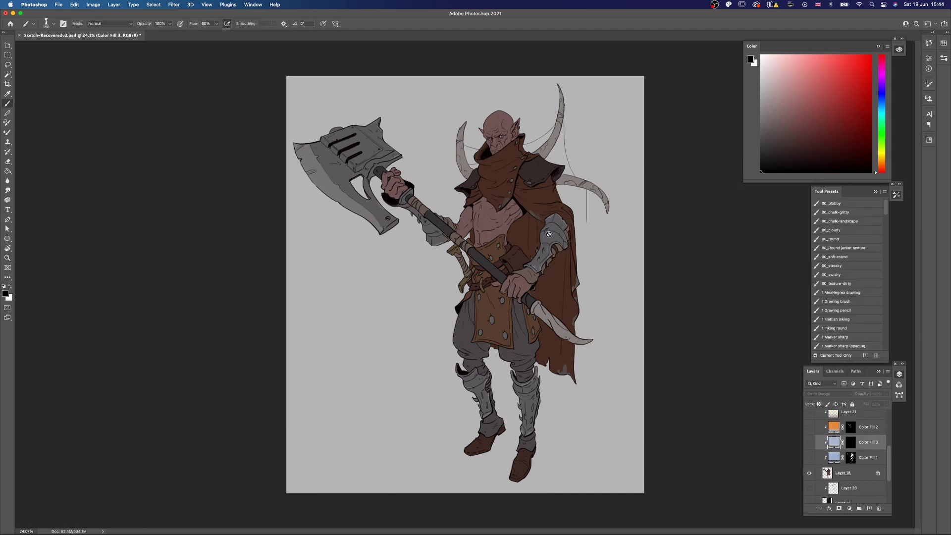
{"action": "left_click", "coordinate": [524, 224], "text": "alt"}
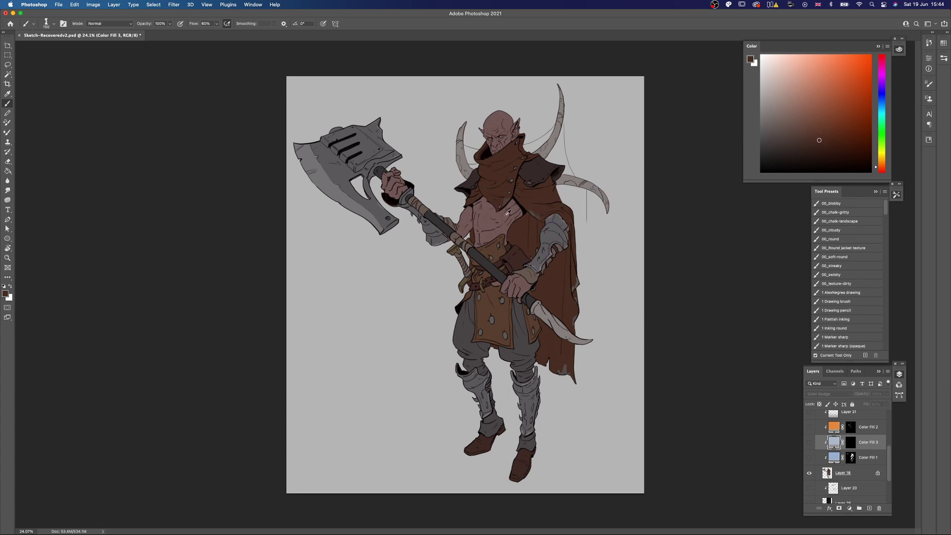
{"action": "left_click", "coordinate": [508, 214], "text": "alt"}
{"action": "left_click", "coordinate": [437, 221], "text": "alt"}
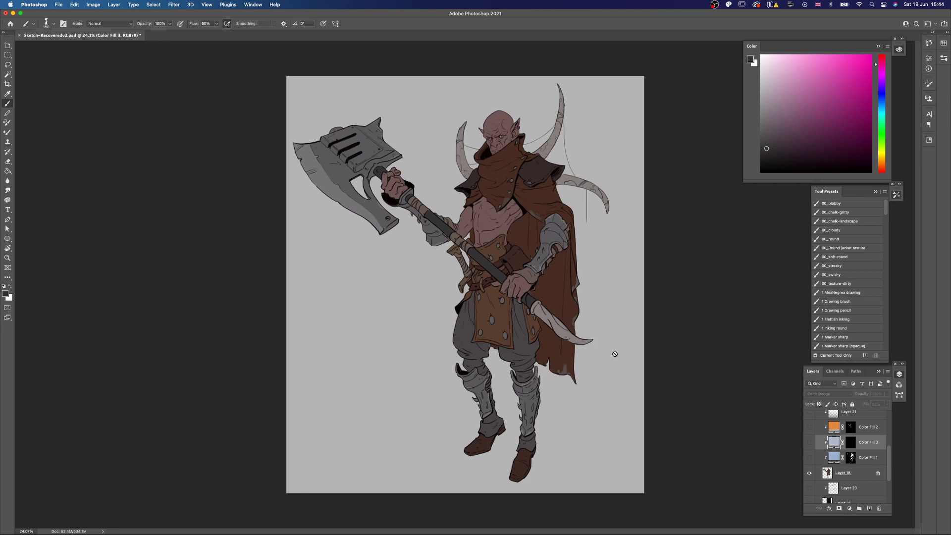
Show the blue Color Fill 1 light layer, comparing the figure with and without it
{"action": "left_click", "coordinate": [873, 458]}
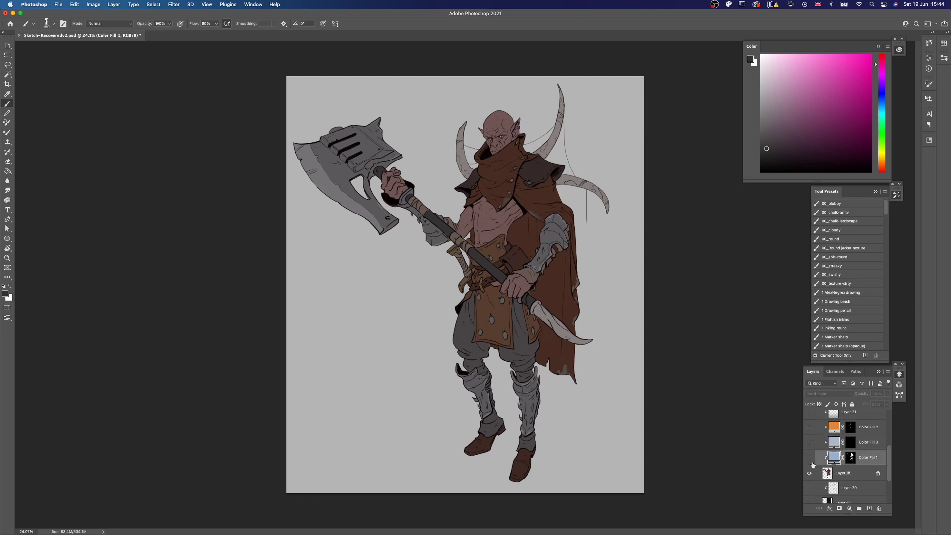
{"action": "left_click", "coordinate": [809, 459]}
{"action": "left_click", "coordinate": [810, 459]}
{"action": "left_click", "coordinate": [810, 459]}
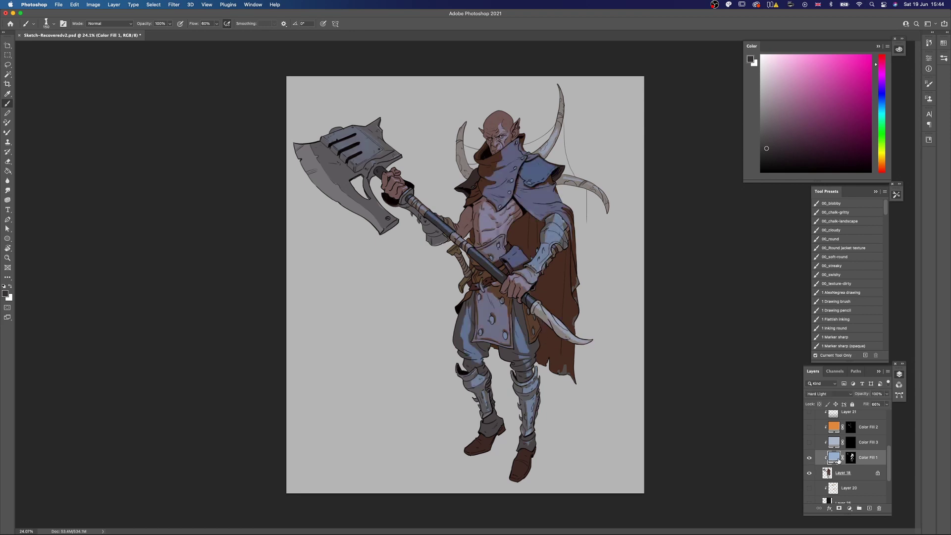
Paint on the Color Fill 1 layer mask over the thigh and hip, hiding and restoring the blue light with different brushes
{"action": "left_click", "coordinate": [849, 460]}
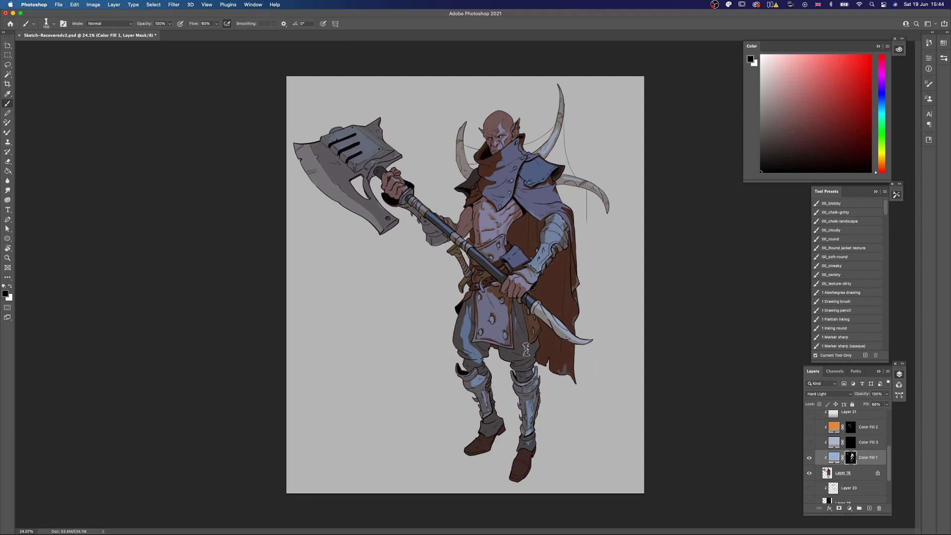
{"action": "key", "text": "x"}
{"action": "mouse_move", "coordinate": [518, 327]}
{"action": "left_mouse_down"}
{"action": "mouse_move", "coordinate": [523, 362]}
{"action": "mouse_move", "coordinate": [518, 321]}
{"action": "mouse_move", "coordinate": [521, 339]}
{"action": "left_mouse_up"}
{"action": "right_click", "coordinate": [551, 287]}
{"action": "left_click", "coordinate": [644, 391]}
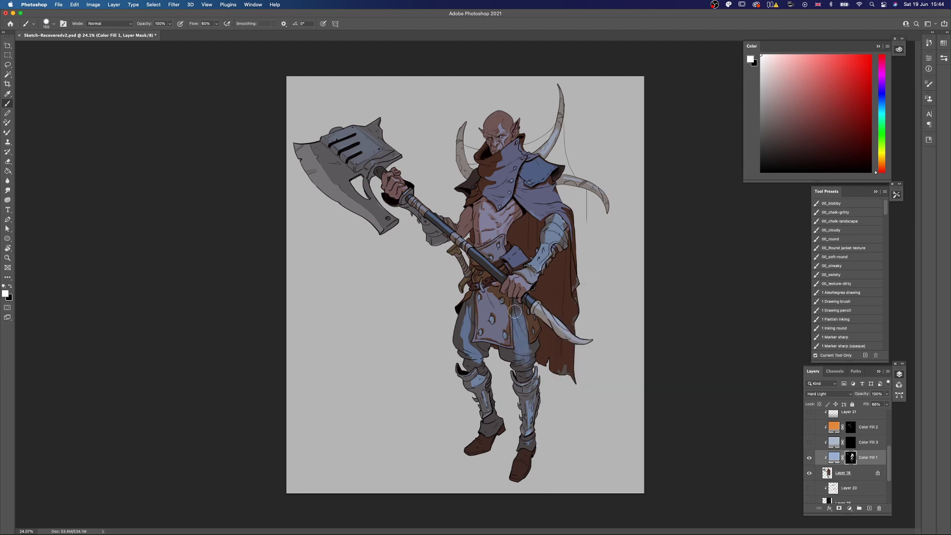
{"action": "key", "text": "x"}
{"action": "mouse_move", "coordinate": [501, 298]}
{"action": "left_mouse_down"}
{"action": "mouse_move", "coordinate": [516, 298]}
{"action": "mouse_move", "coordinate": [556, 243]}
{"action": "mouse_move", "coordinate": [532, 273]}
{"action": "left_mouse_up"}
{"action": "key", "text": "x"}
{"action": "key", "text": "x"}
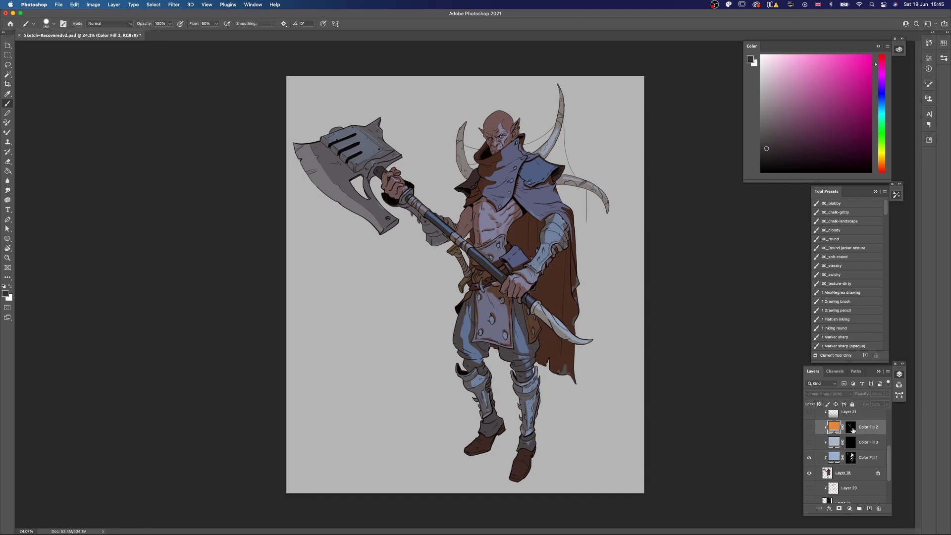
Show the orange Color Fill 2 rim light after comparing it on and off, and turn on Layer 21
{"action": "left_click", "coordinate": [813, 430]}
{"action": "left_click", "coordinate": [813, 430]}
{"action": "left_click", "coordinate": [811, 430]}
{"action": "left_click", "coordinate": [811, 430]}
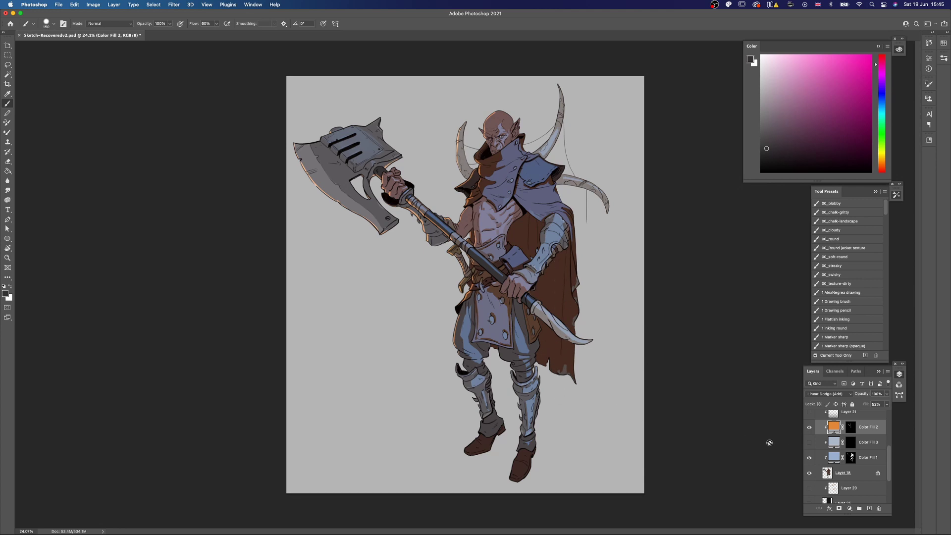
{"action": "left_click", "coordinate": [810, 415]}
{"action": "scroll", "coordinate": [889, 462], "scroll_direction": "up", "scroll_amount": 2}
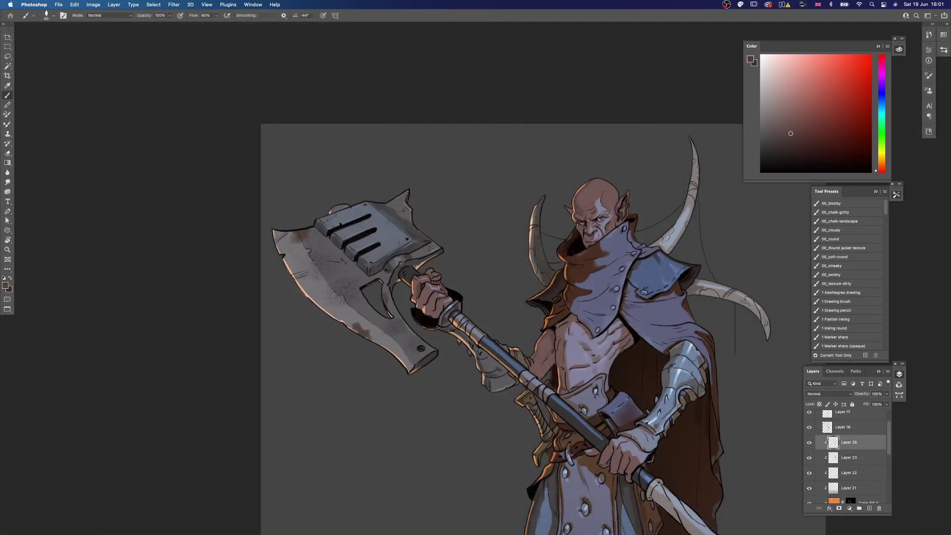
Shade the upper hand gripping the axe shaft below the axe head, using an enlarged brush in the current muted reddish-brown
{"action": "key", "text": "bracketright"}
{"action": "key", "text": "bracketright"}
{"action": "key", "text": "bracketright"}
{"action": "mouse_move", "coordinate": [429, 286]}
{"action": "left_mouse_down"}
{"action": "mouse_move", "coordinate": [423, 296]}
{"action": "mouse_move", "coordinate": [438, 314]}
{"action": "left_mouse_up"}
{"action": "left_click_drag", "start_coordinate": [645, 377], "coordinate": [534, 263]}
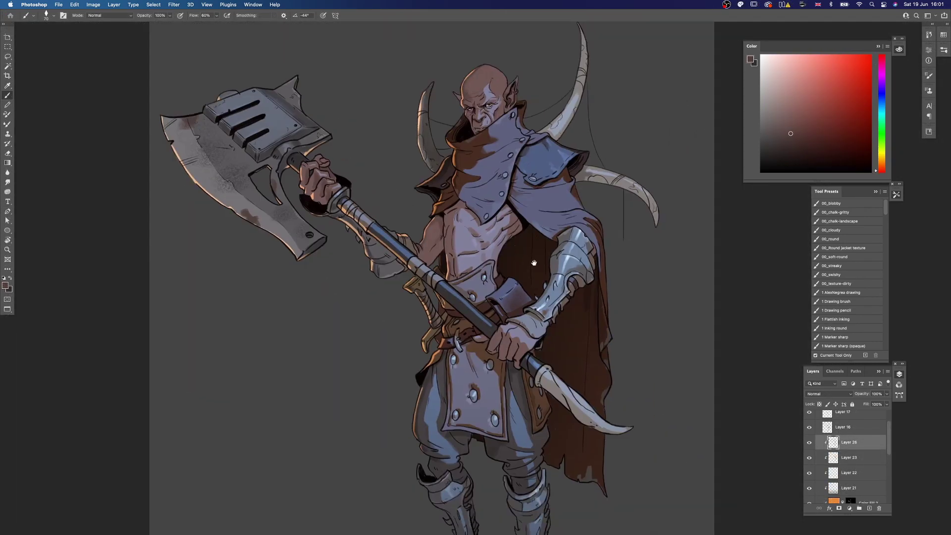
Reduce the brush size and sample skin colours from the lower hand gripping the axe shaft
{"action": "key", "text": "bracketleft"}
{"action": "left_click", "coordinate": [517, 334], "text": "alt"}
{"action": "left_click", "coordinate": [526, 342], "text": "alt"}
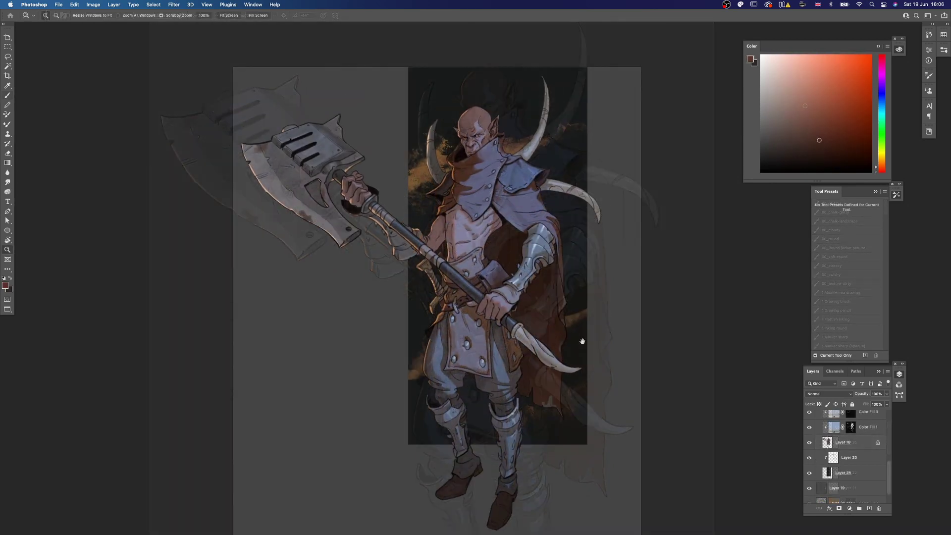
Sample the greyish bone colour of the lower curved horn beside the shoulder and make the brush smaller for detail on Layer 27
{"action": "right_click", "coordinate": [581, 339]}
{"action": "key", "text": "Escape"}
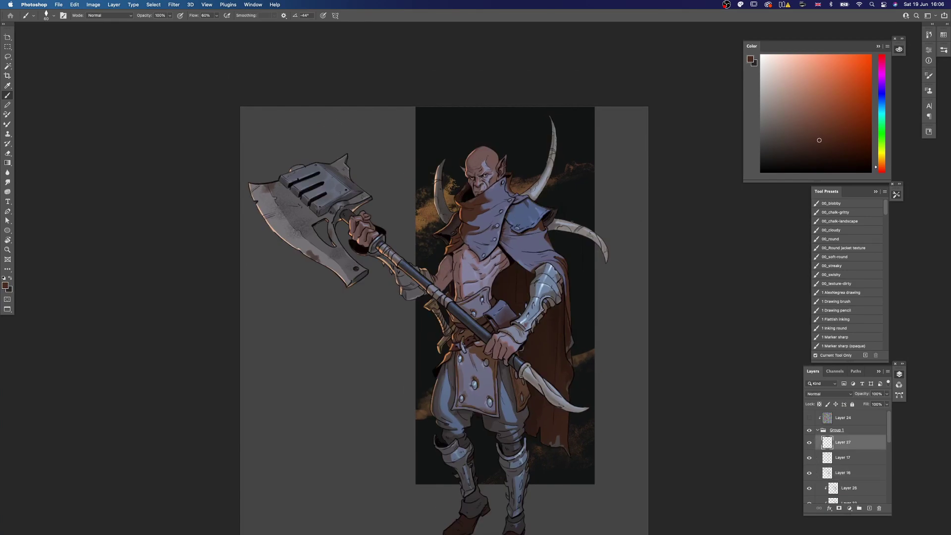
{"action": "left_click", "coordinate": [572, 223], "text": "alt"}
{"action": "key", "text": "bracketleft"}
{"action": "key", "text": "bracketleft"}
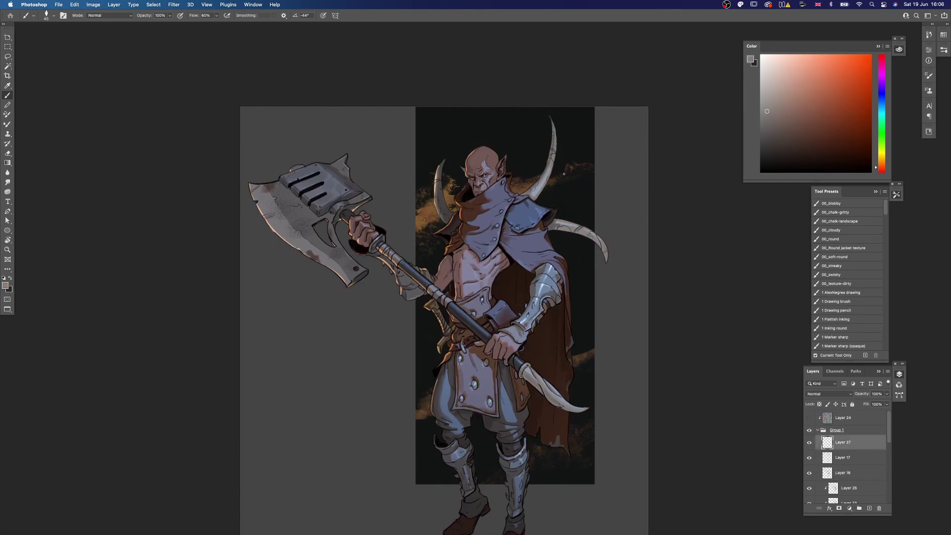